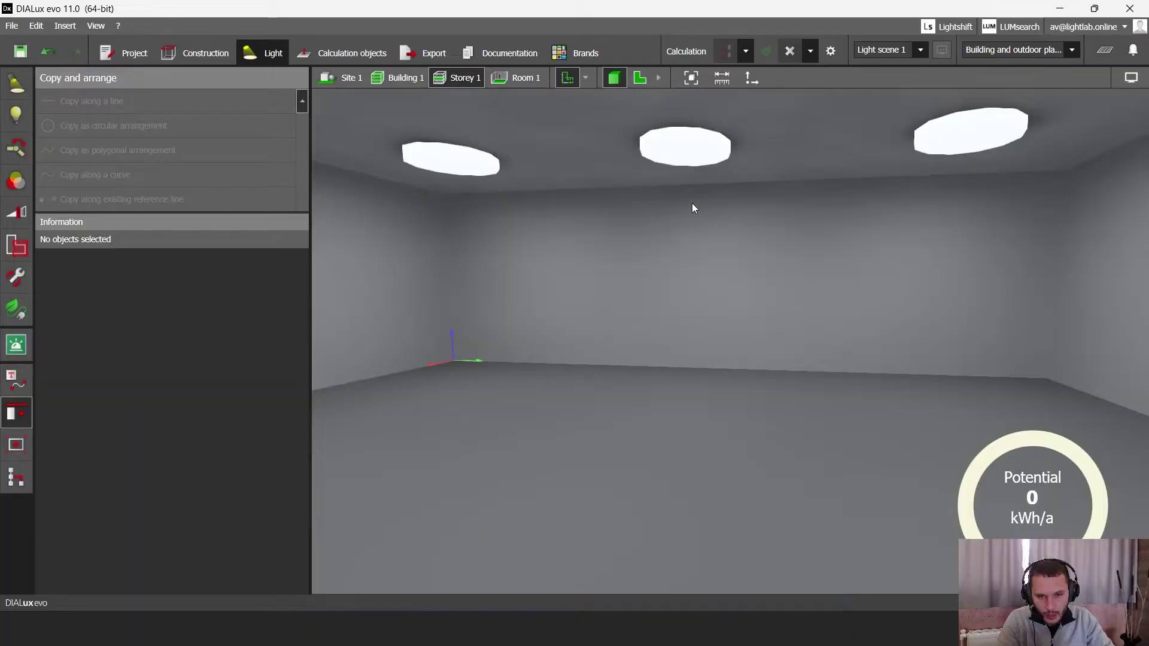
Open the PLATO catalogue and the white PLATO R1000 115 W Day4000 product page, item 038924
left_click_drag(692, 206, 1078, 192)
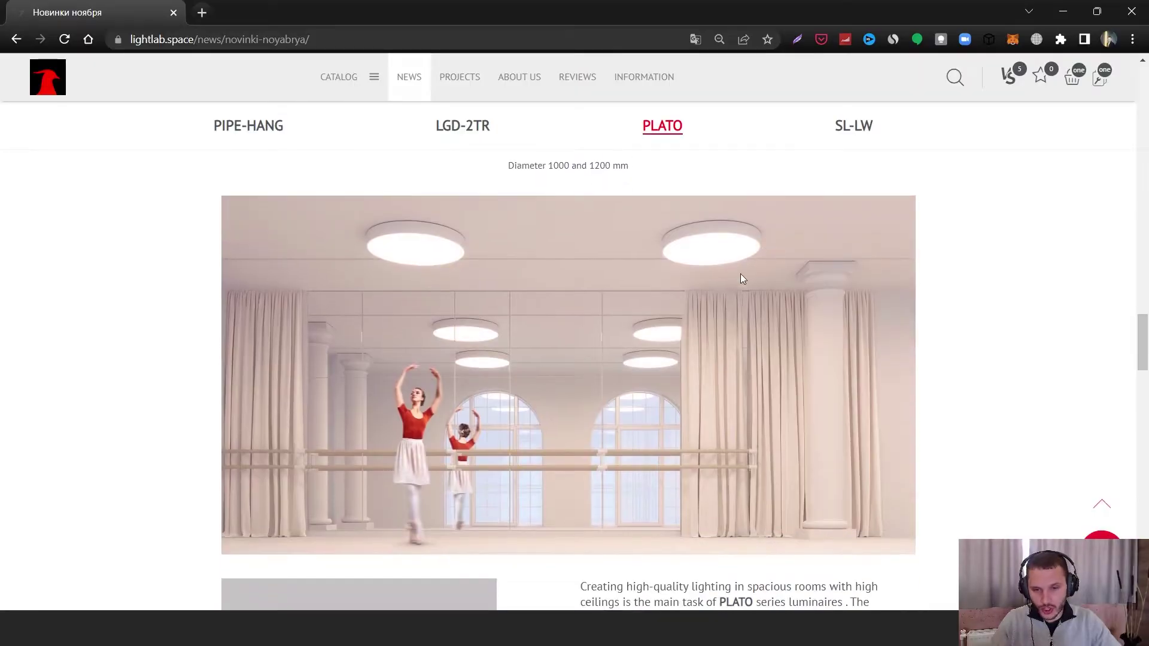
scroll(368, 269, "up", 1)
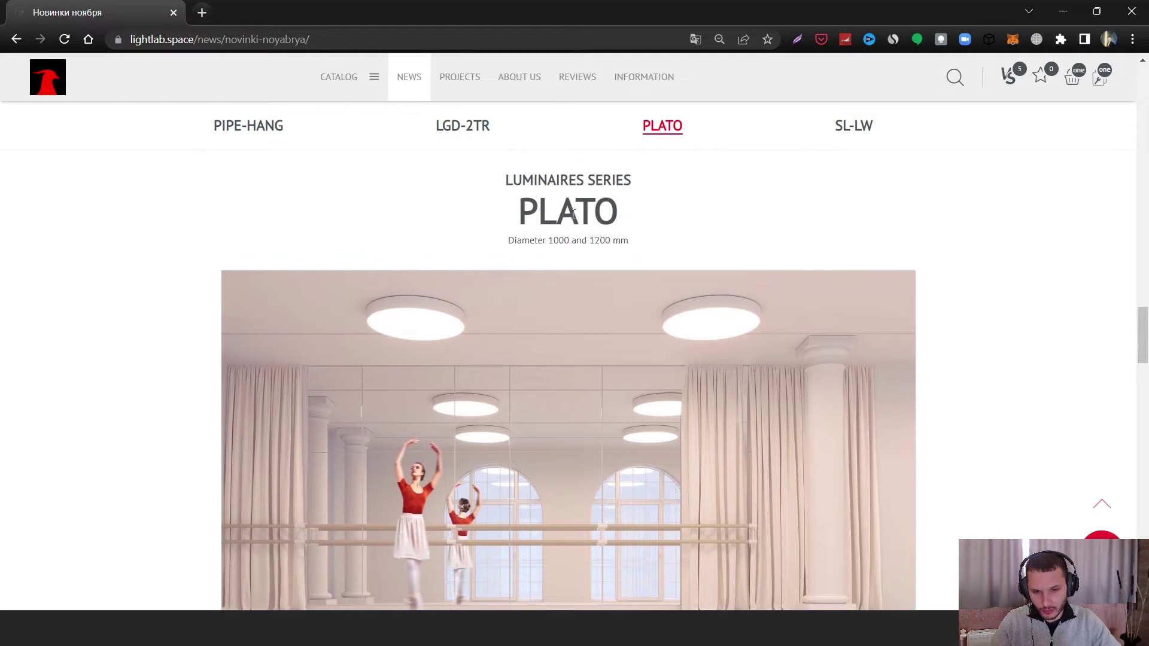
scroll(504, 324, "down", 10)
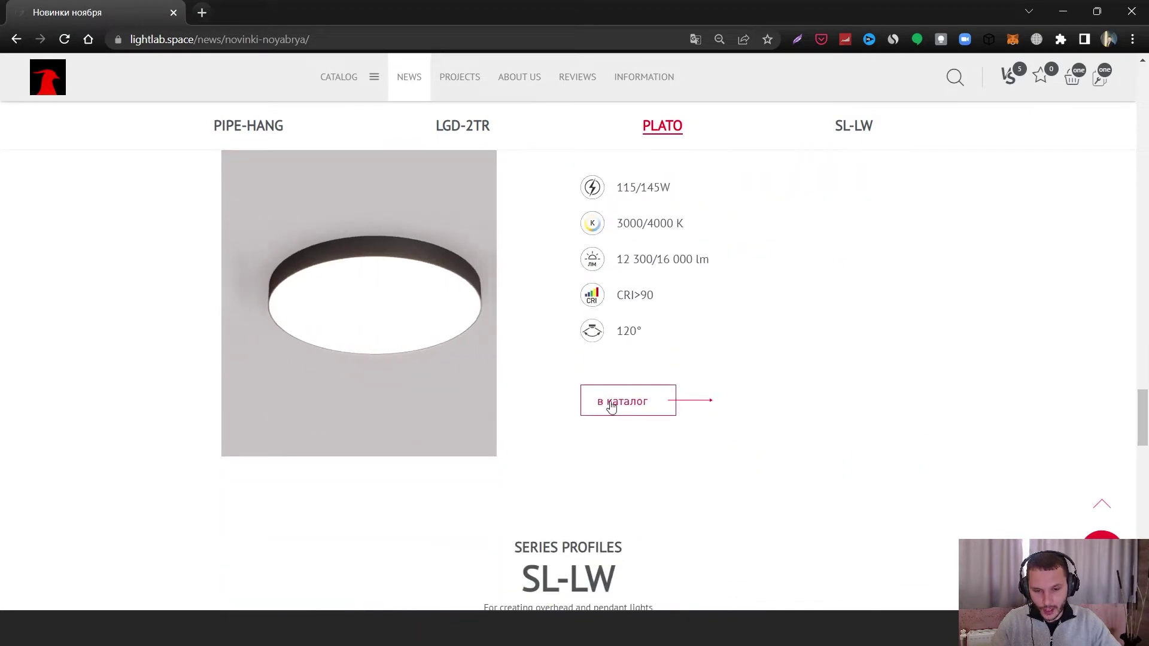
middle_click(620, 402)
left_click(273, 8)
scroll(495, 281, "down", 10)
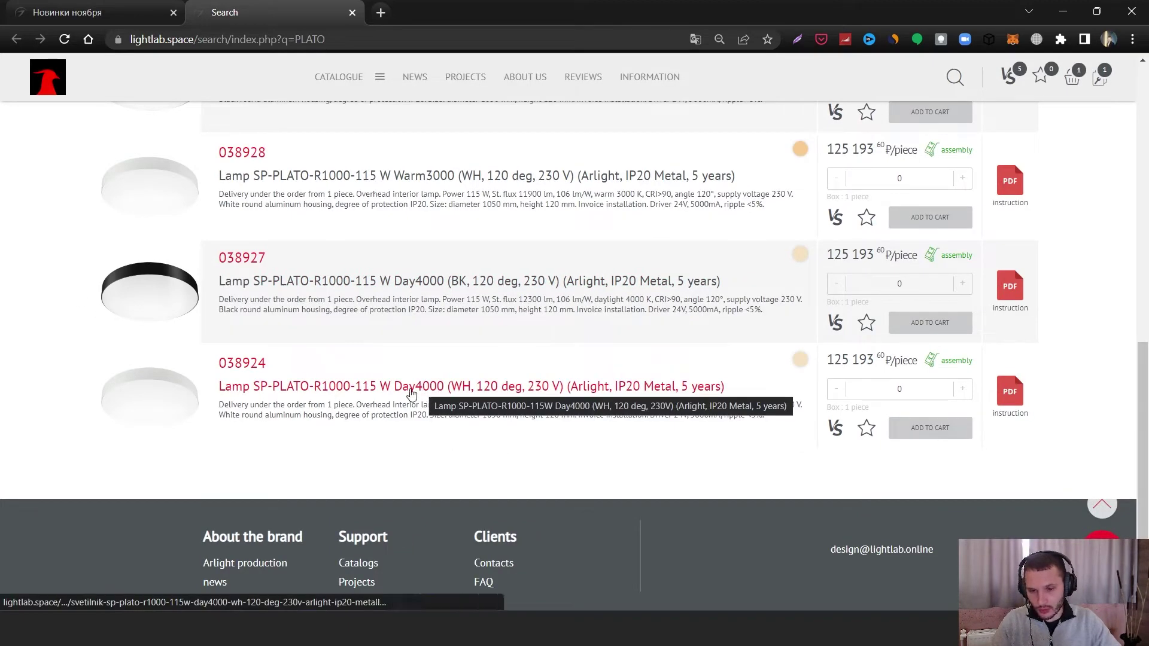
middle_click(367, 393)
key("ctrl+Tab")
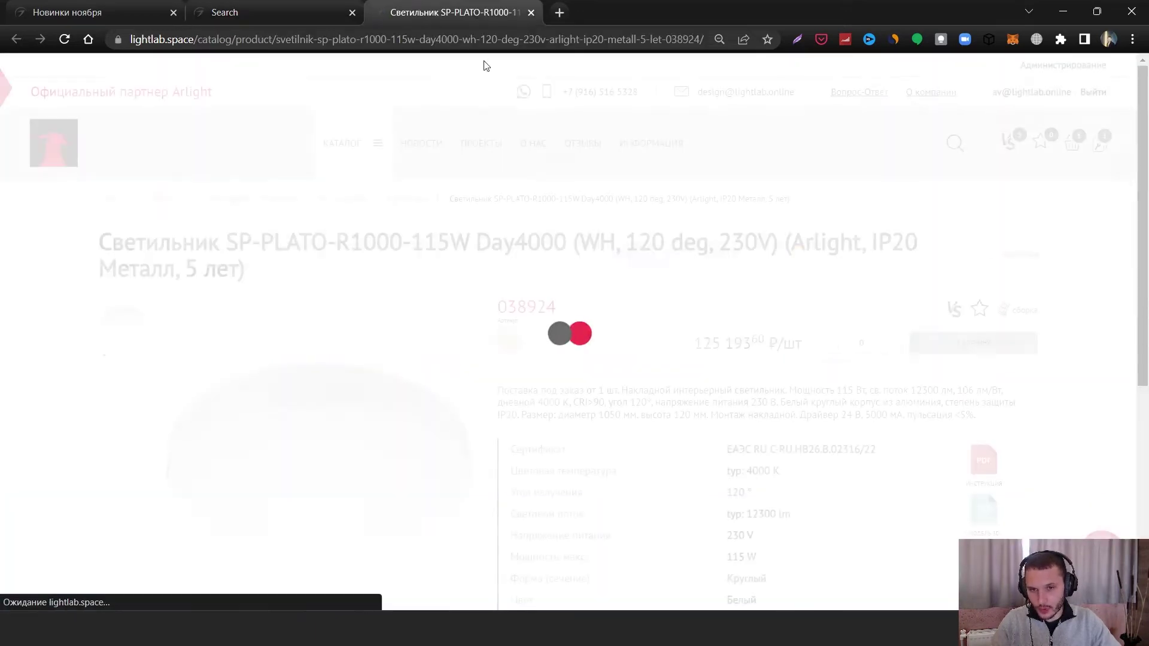
Translate the product page into English and save its IES photometry file
scroll(568, 244, "down", 3)
right_click(78, 205)
left_click(120, 384)
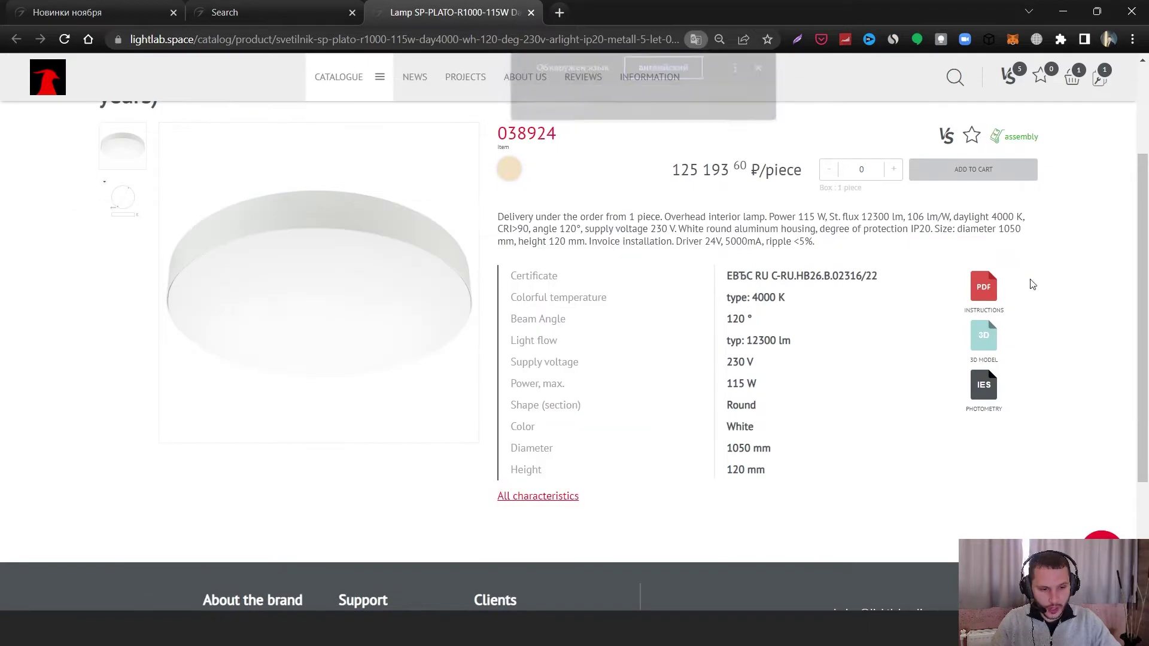
left_click(984, 392)
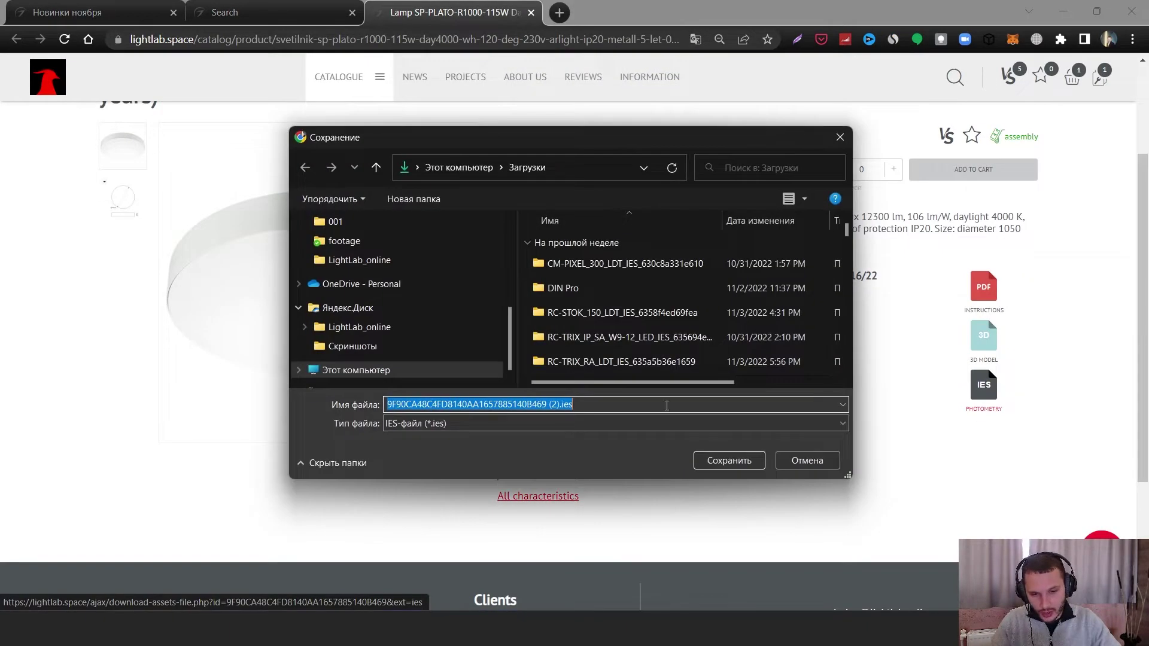
left_click(729, 461)
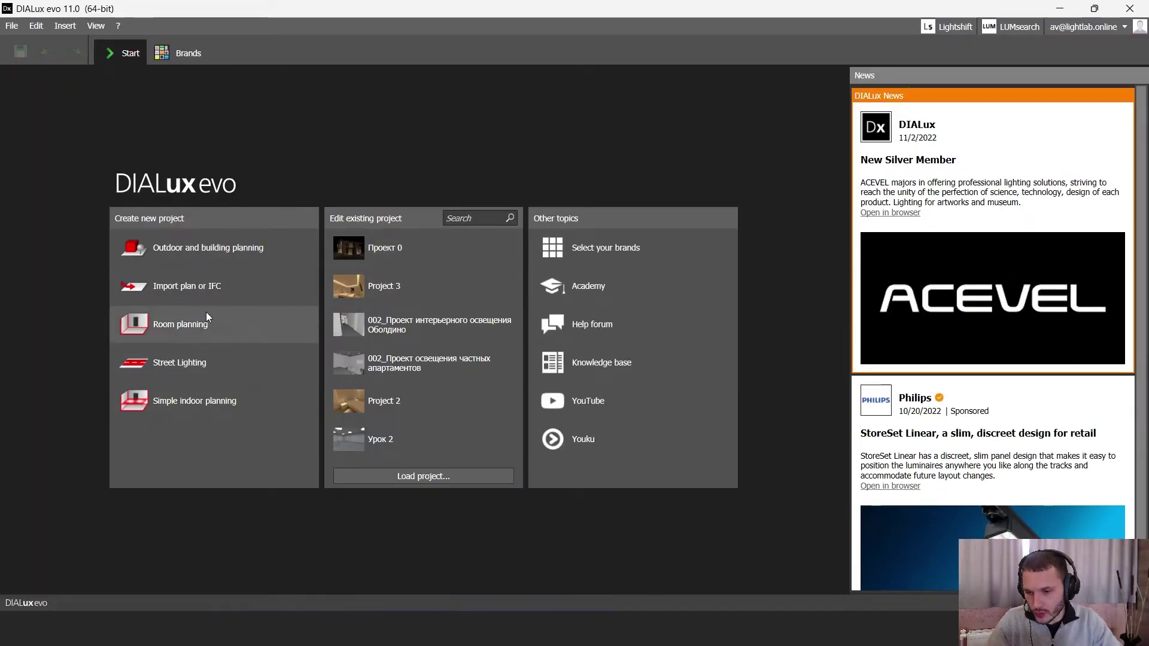
Start a room plan with space type 34 Offices and application 34.2 Writing, typewriting, reading, data processing
left_click(168, 332)
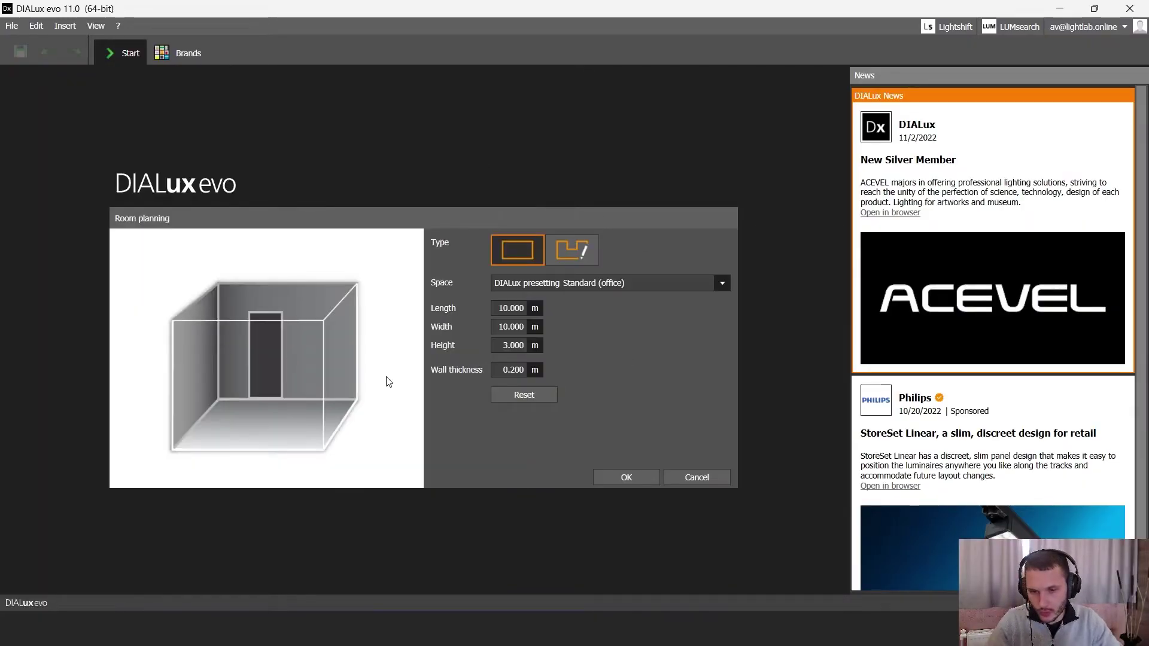
left_click(595, 283)
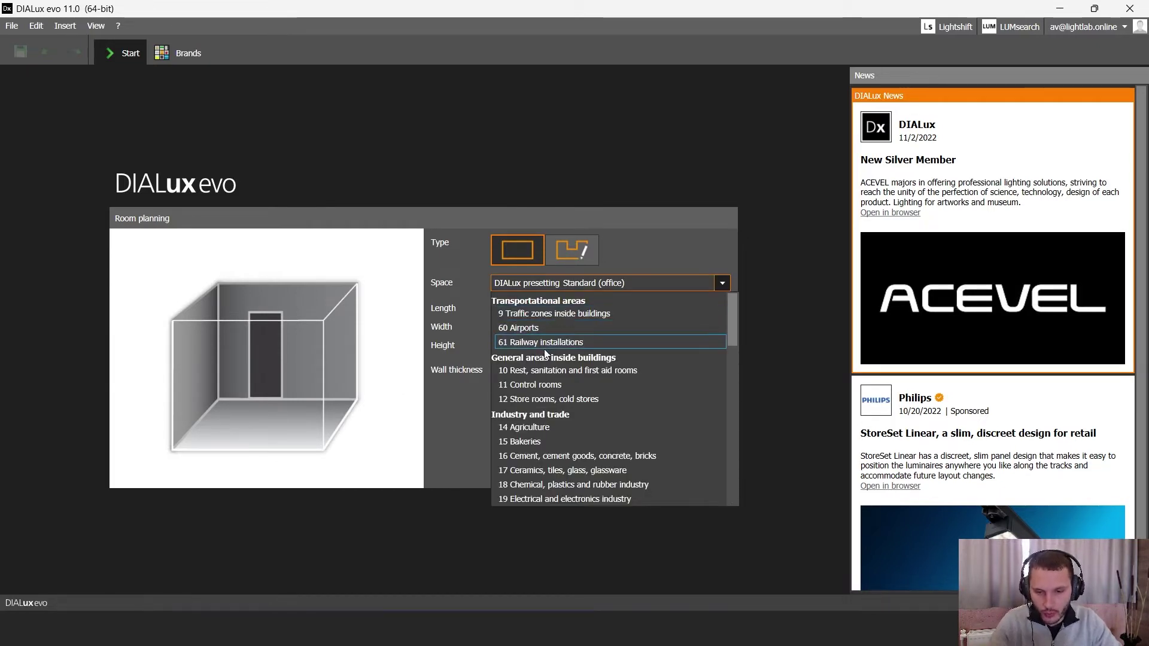
scroll(527, 389, "down", 5)
scroll(523, 443, "down", 3)
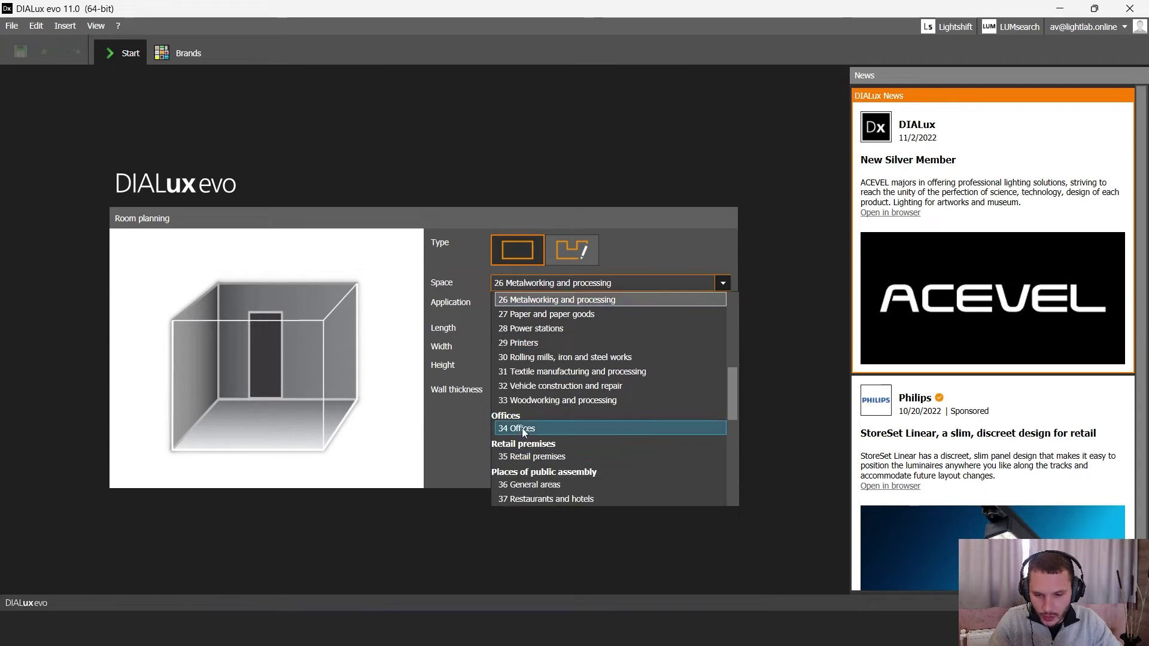
left_click(524, 434)
left_click(528, 304)
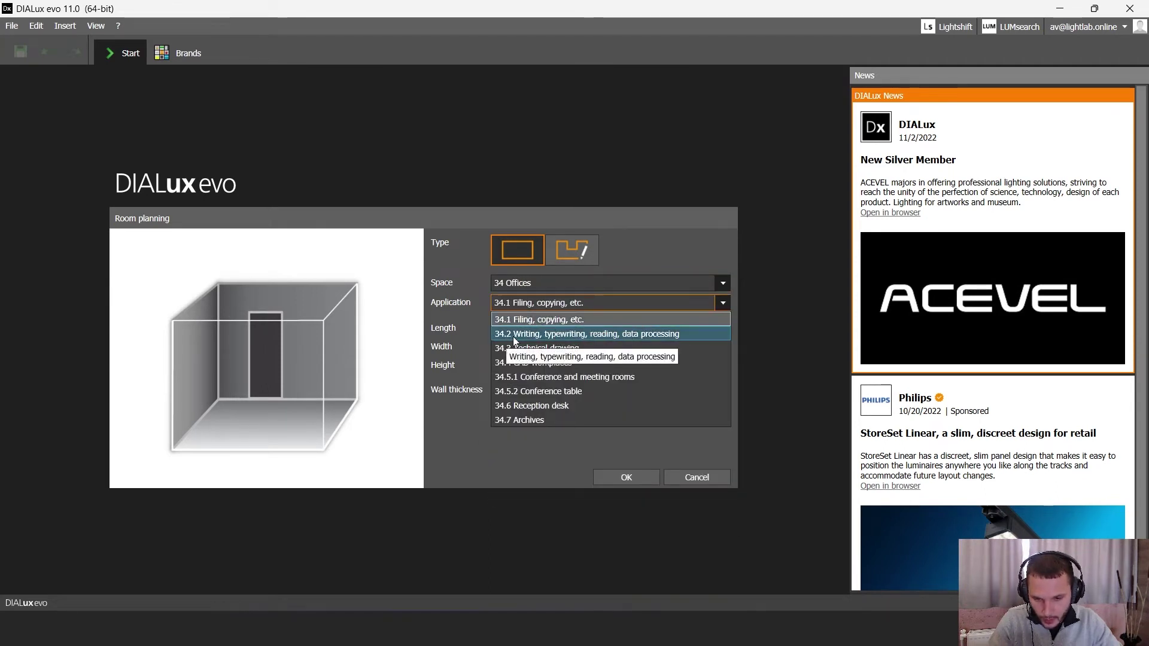
left_click(556, 337)
left_click(516, 303)
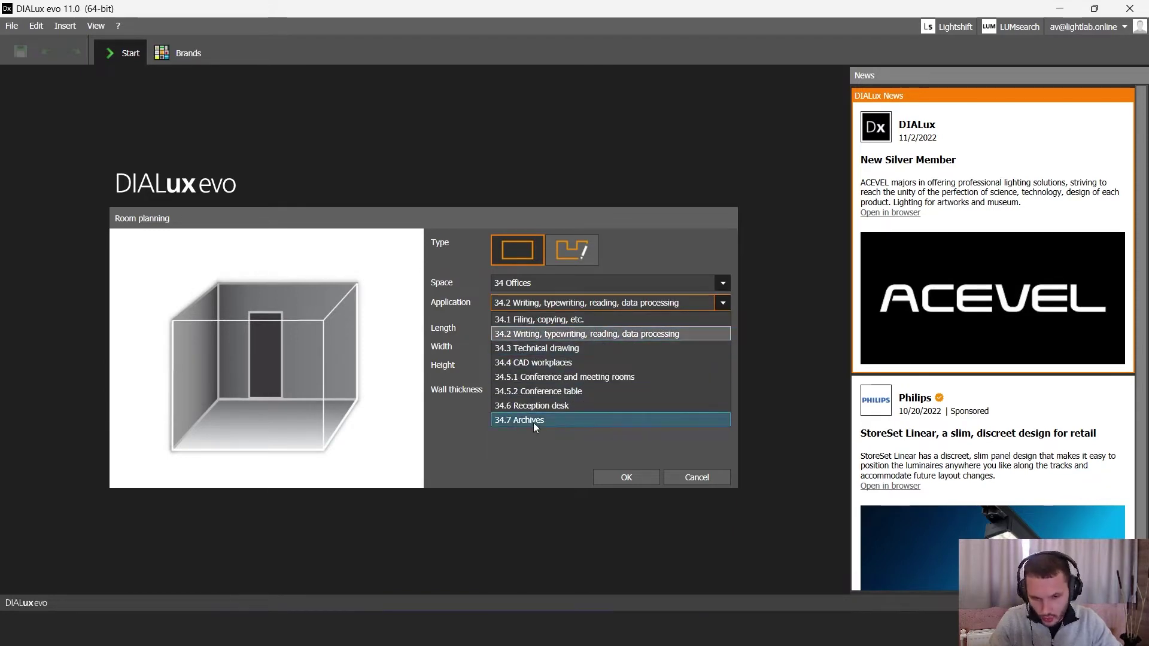
left_click(522, 333)
Keep the 10 × 10 × 3 m room dimensions and create the room
left_click(497, 328)
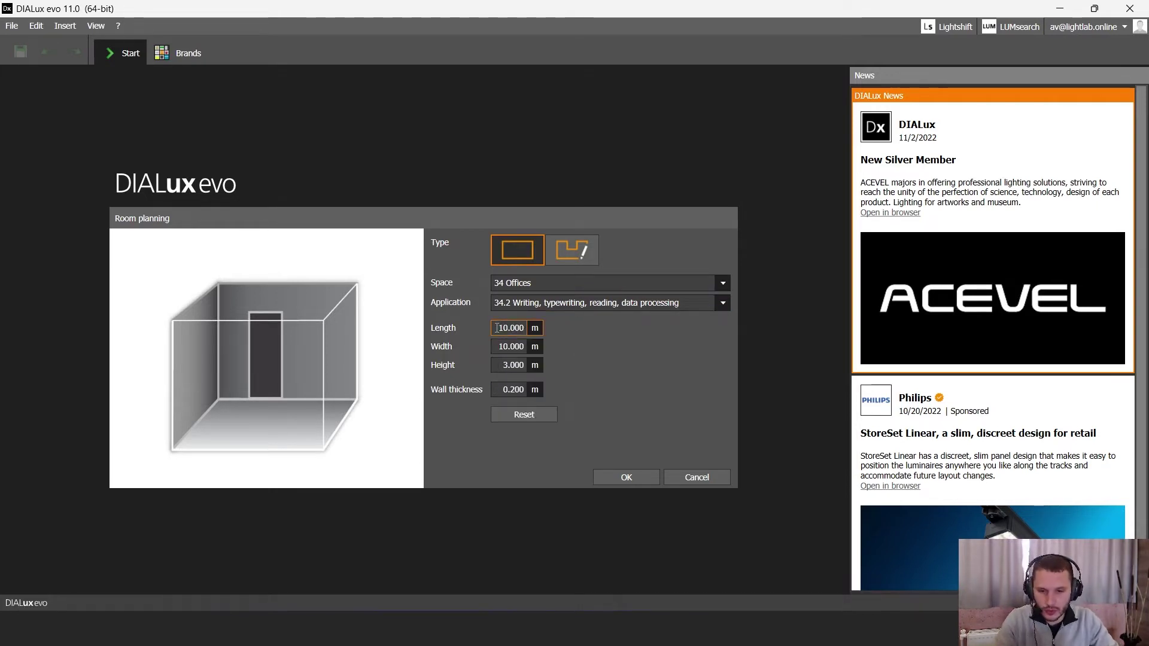
left_click_drag(497, 328, 541, 330)
key("Tab")
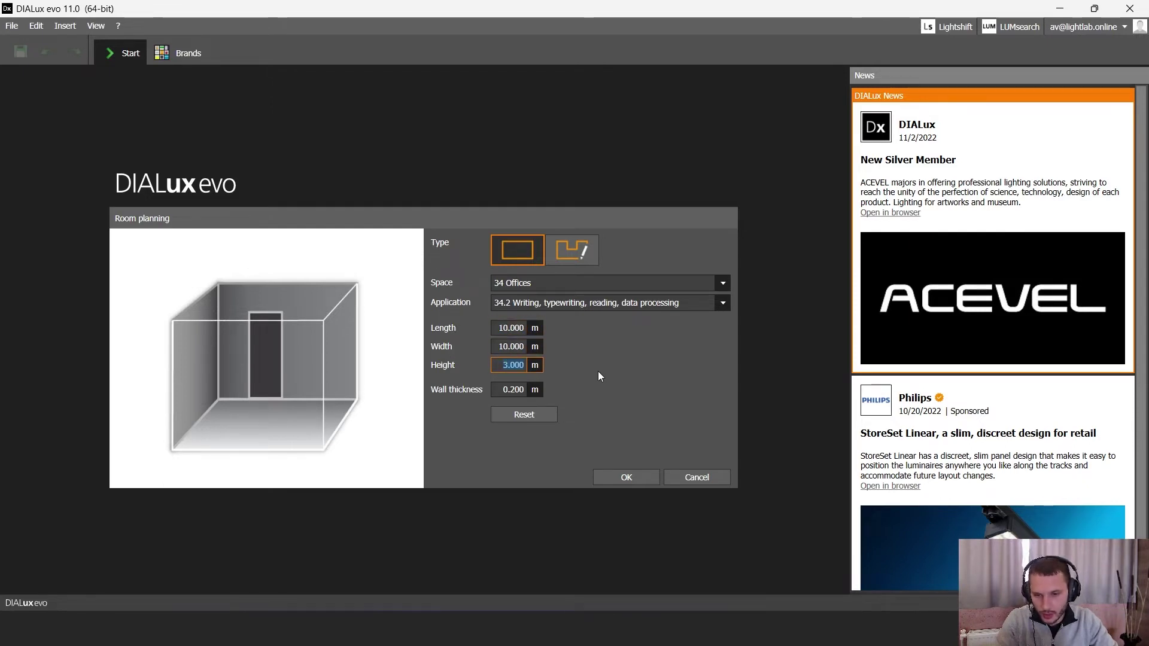
key("shift+Tab")
key("shift+Tab")
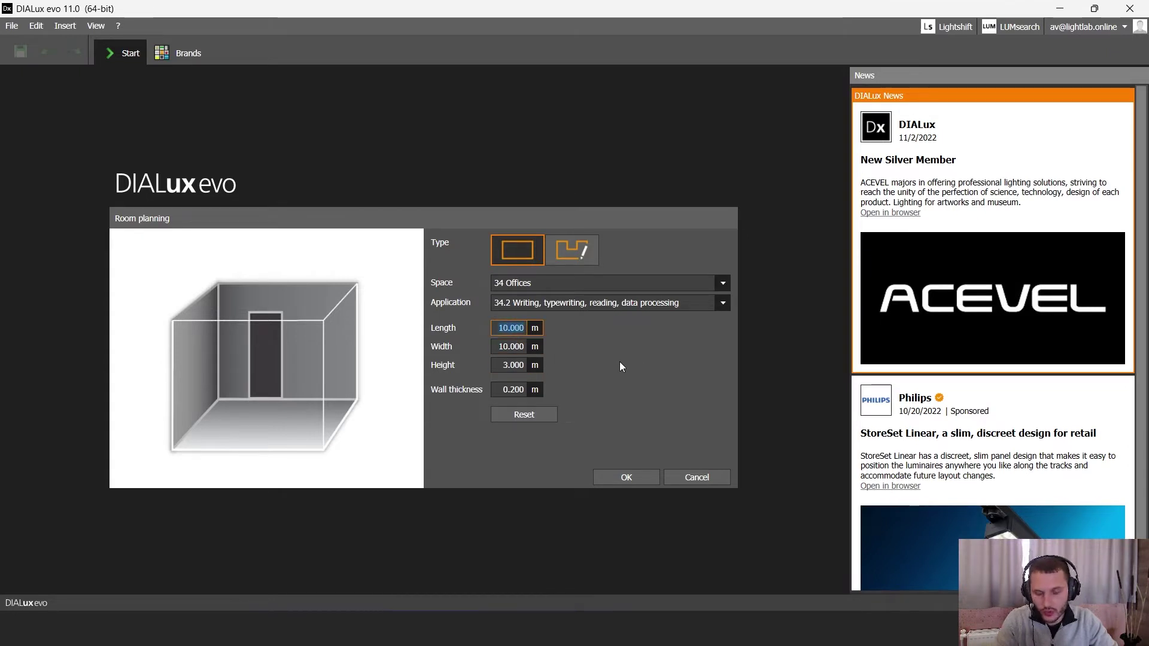
left_click(623, 479)
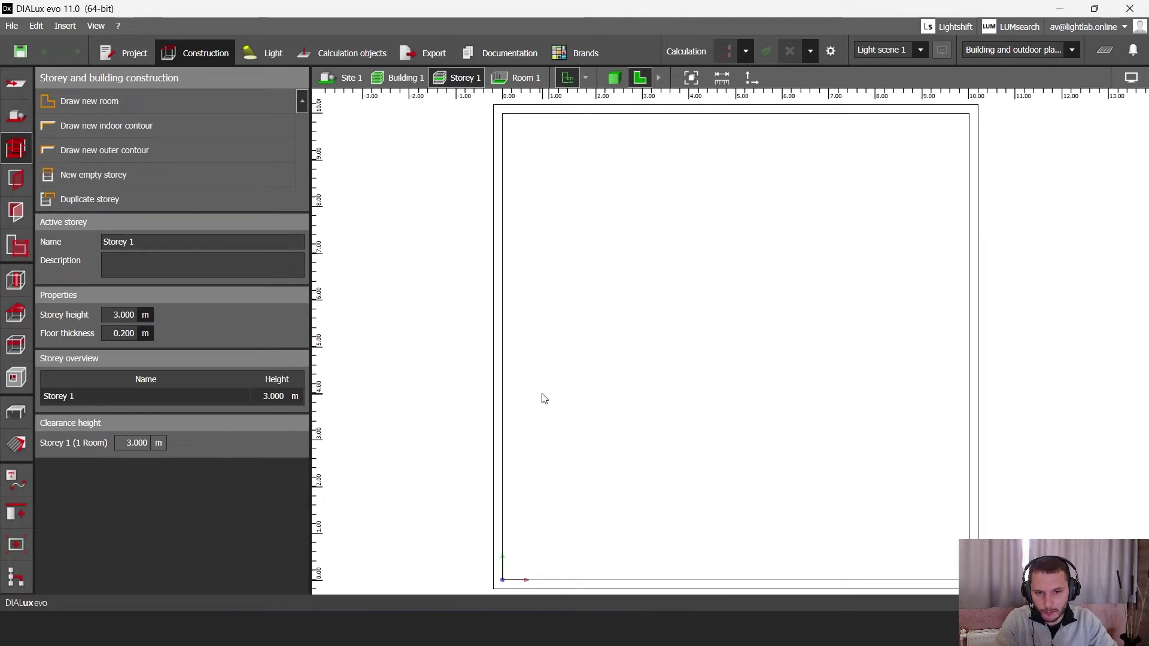
Inspect the room in 3D, then select Room 1 in the 2D Spaces tool to show its properties
scroll(544, 398, "down", 3)
key("F5")
right_click_drag(645, 279, 695, 267)
key("F5")
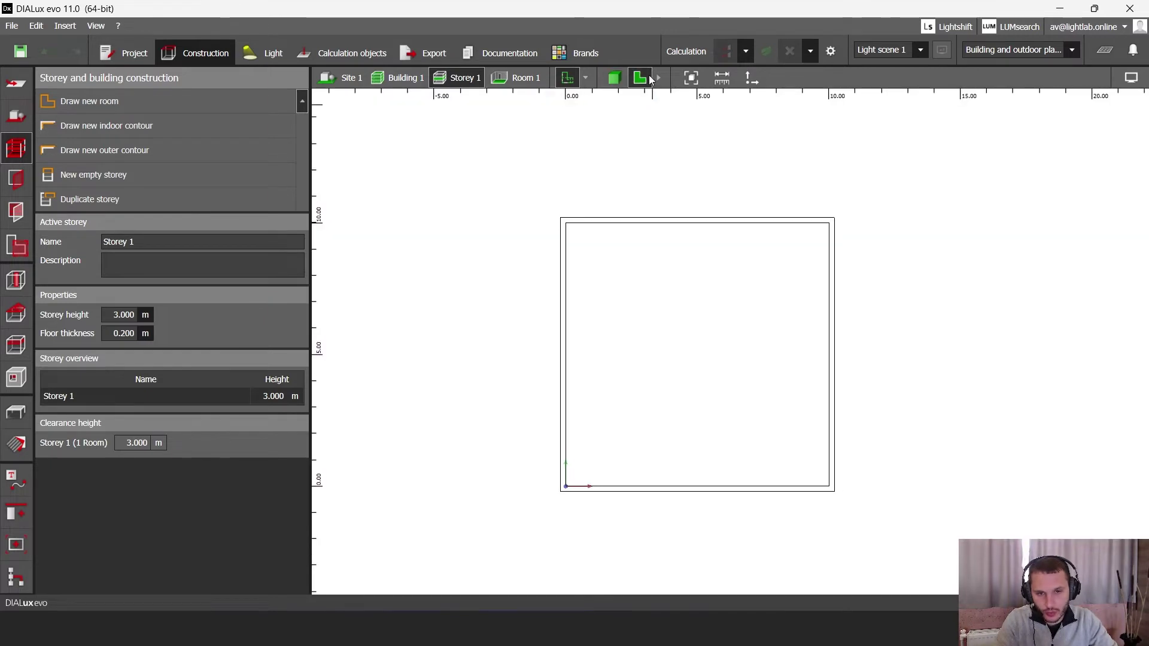
left_click(18, 247)
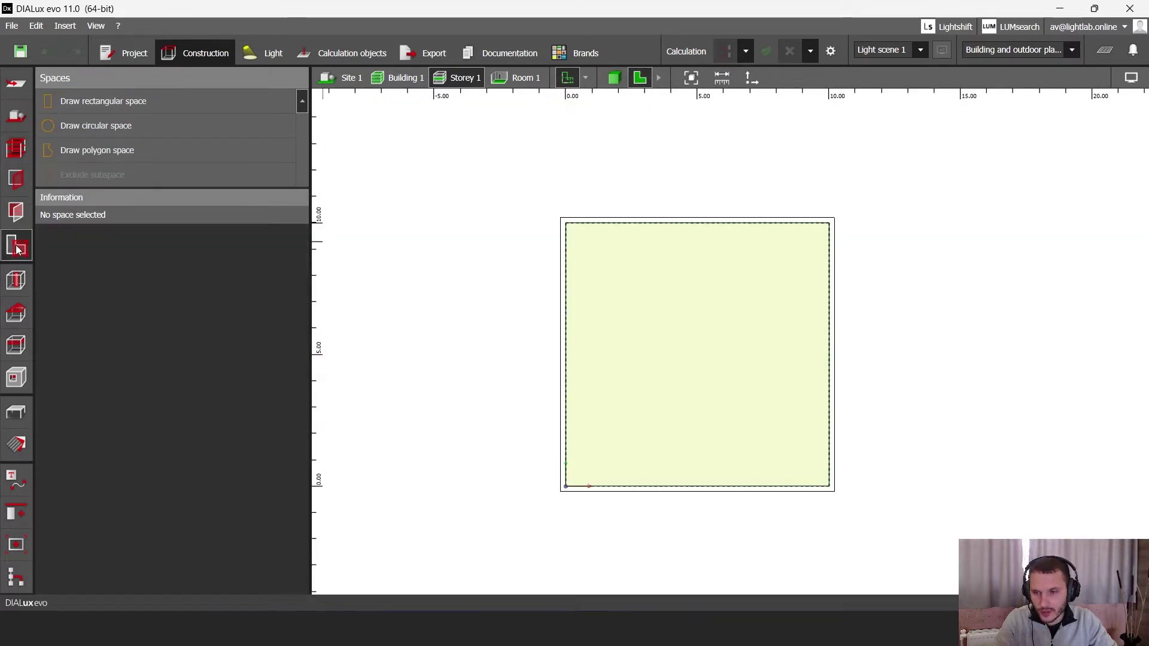
left_click(621, 299)
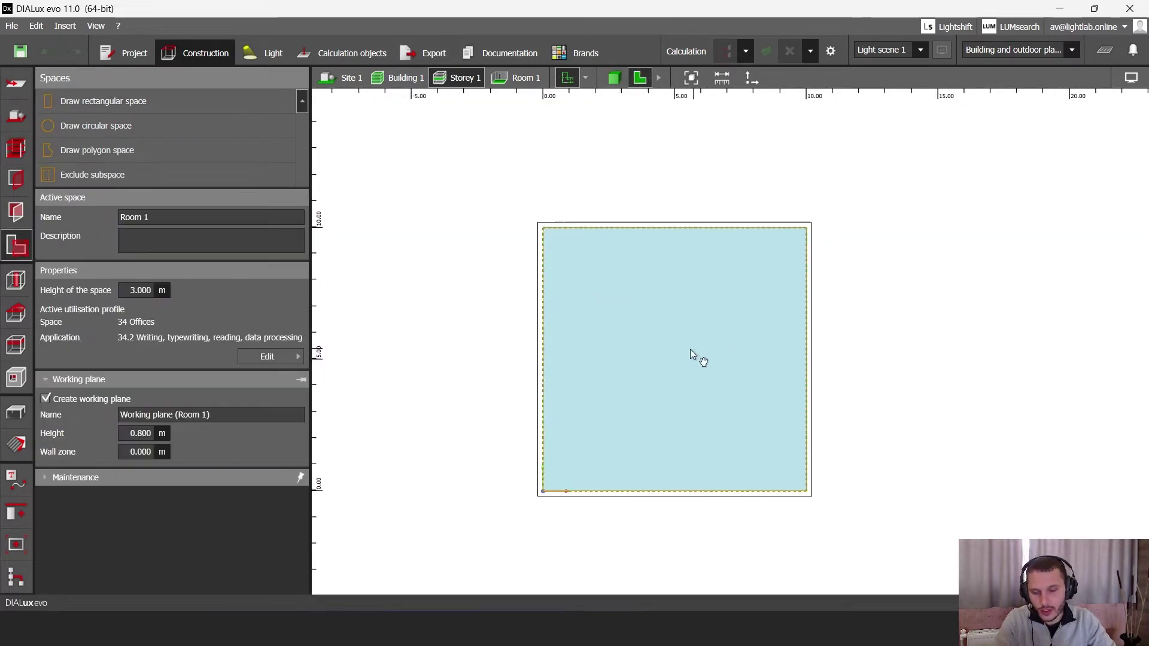
Set the utilisation profile to EN 12464-1:2021, 34 Offices, 34.2 Writing, typewriting, reading, data processing
left_click(296, 357)
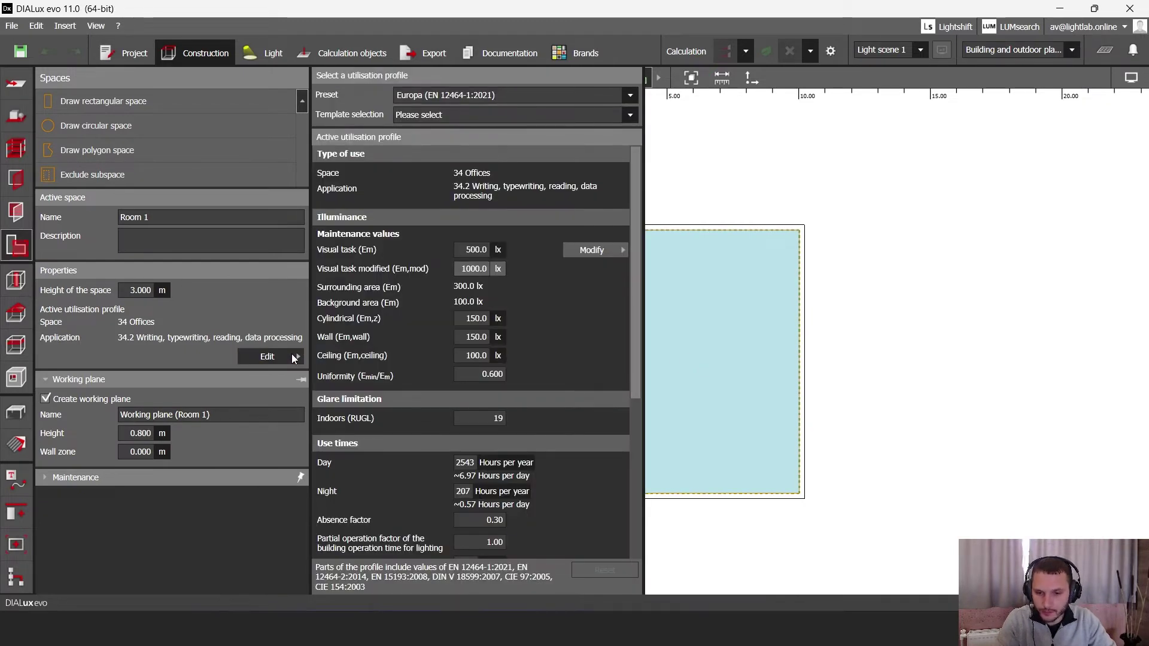
left_click(444, 98)
left_click(462, 111)
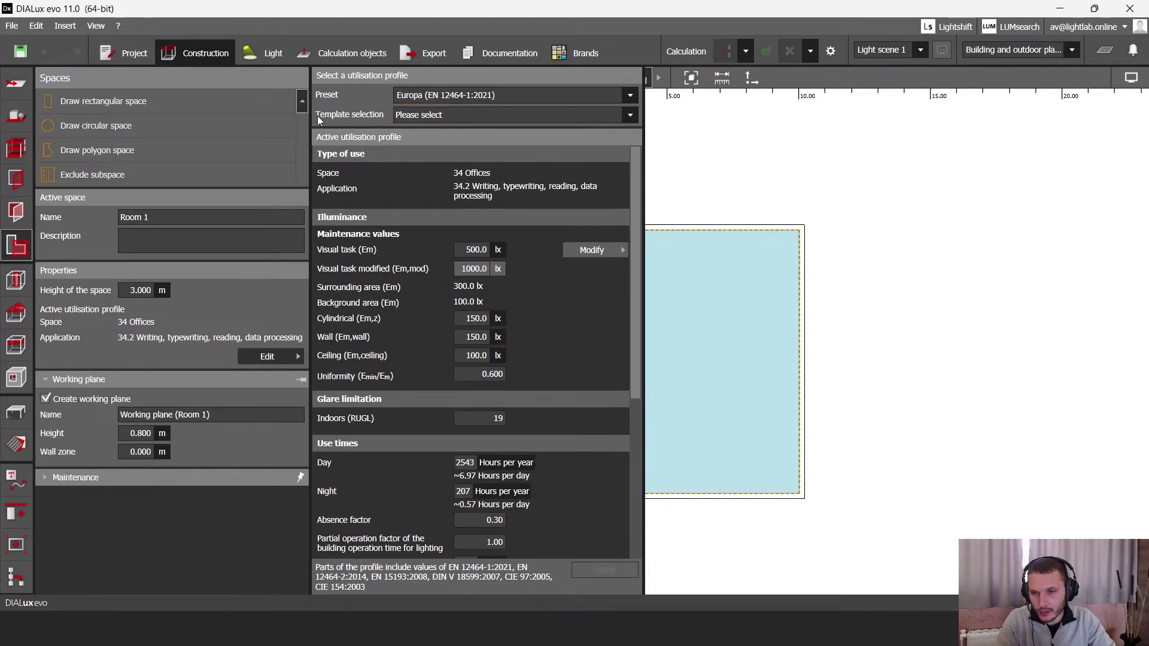
left_click(433, 116)
scroll(443, 251, "down", 5)
left_click(465, 263)
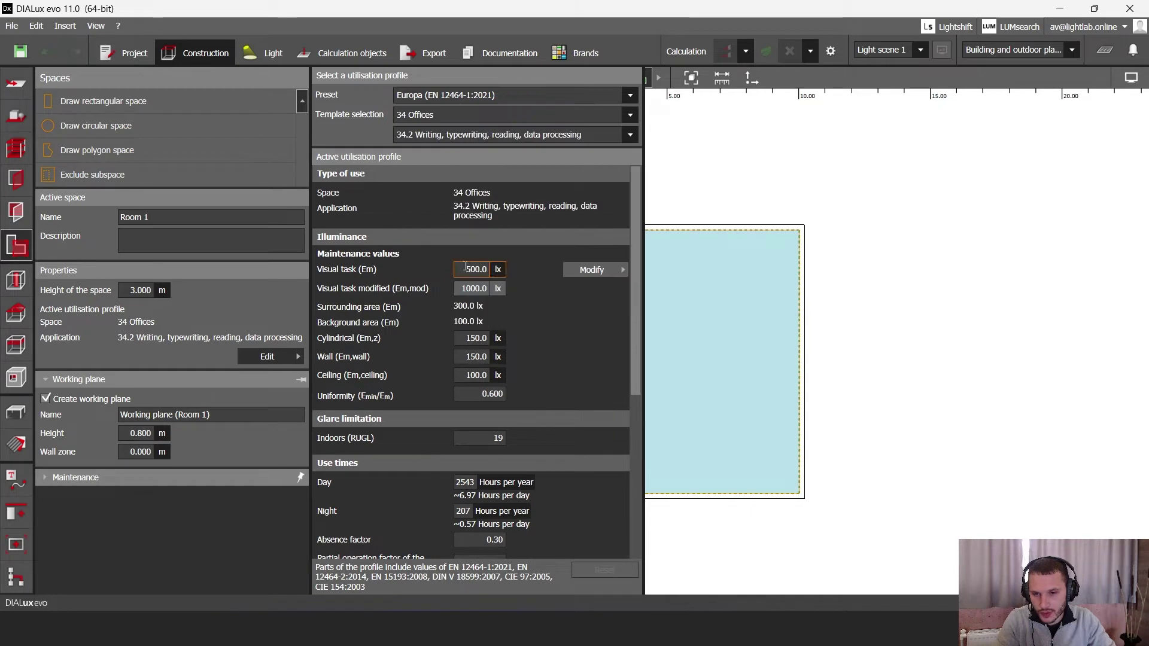
left_click(430, 136)
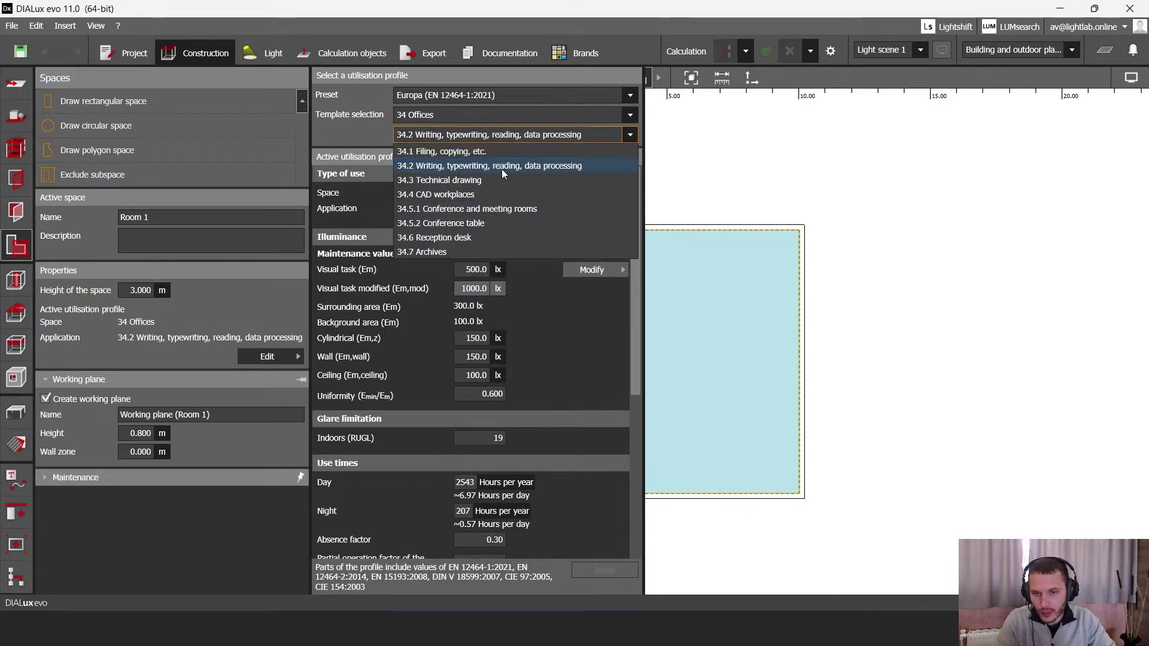
left_click(537, 167)
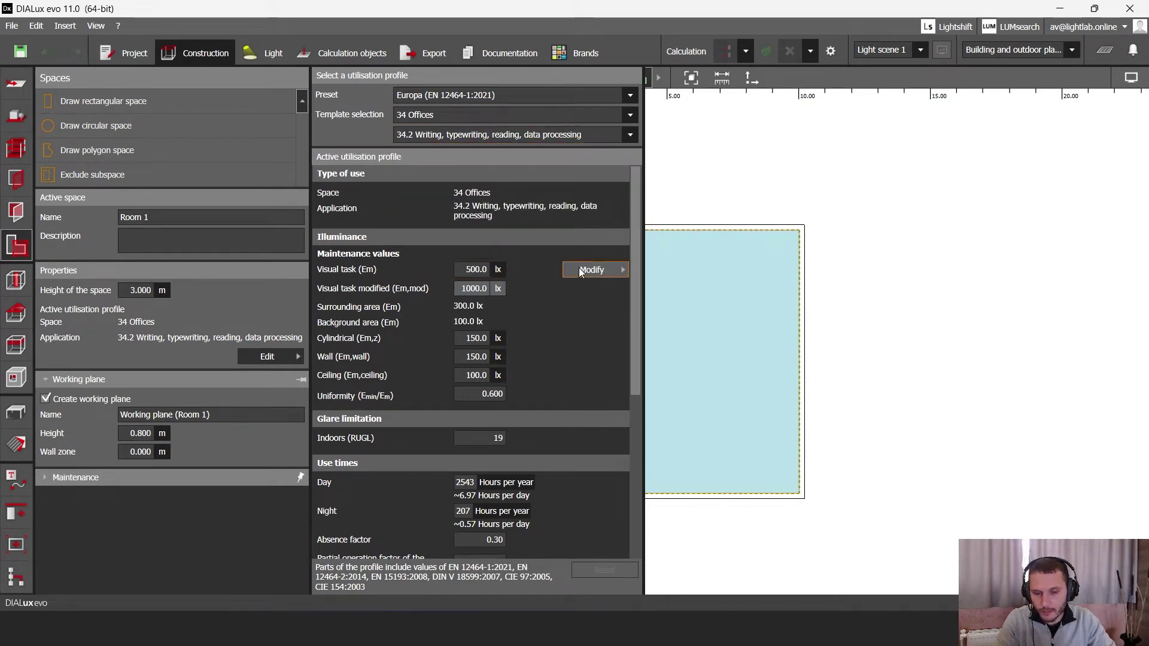
Leave 'The visual task is critical' unchecked so the visual task target stays 500 lx
left_click(615, 268)
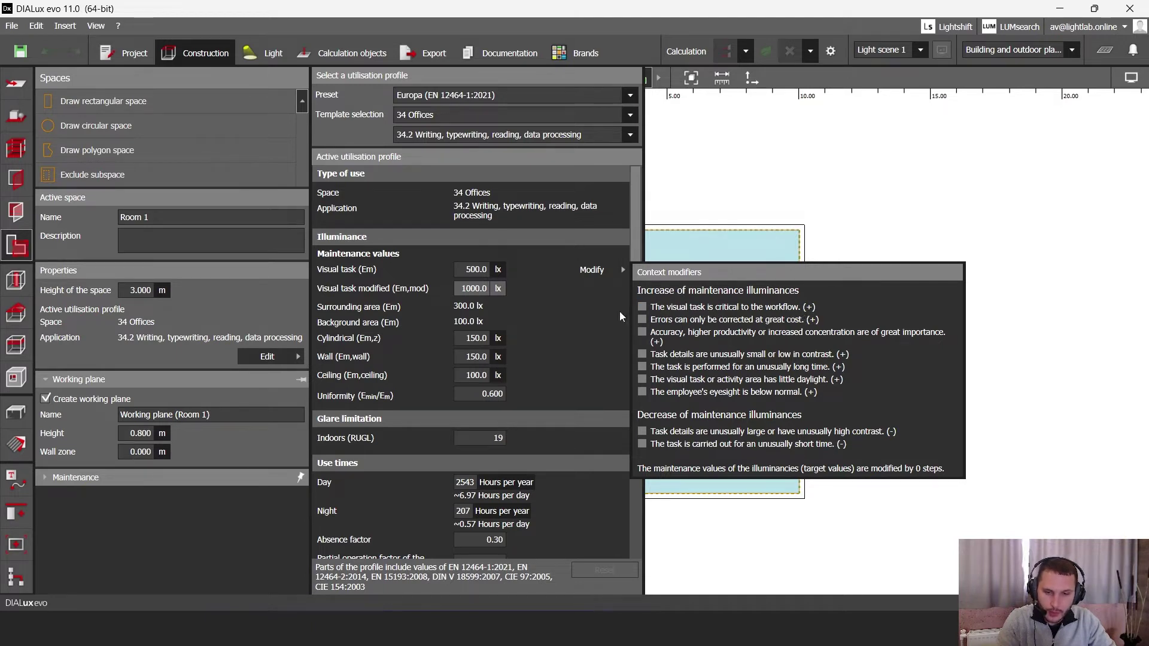
left_click(642, 307)
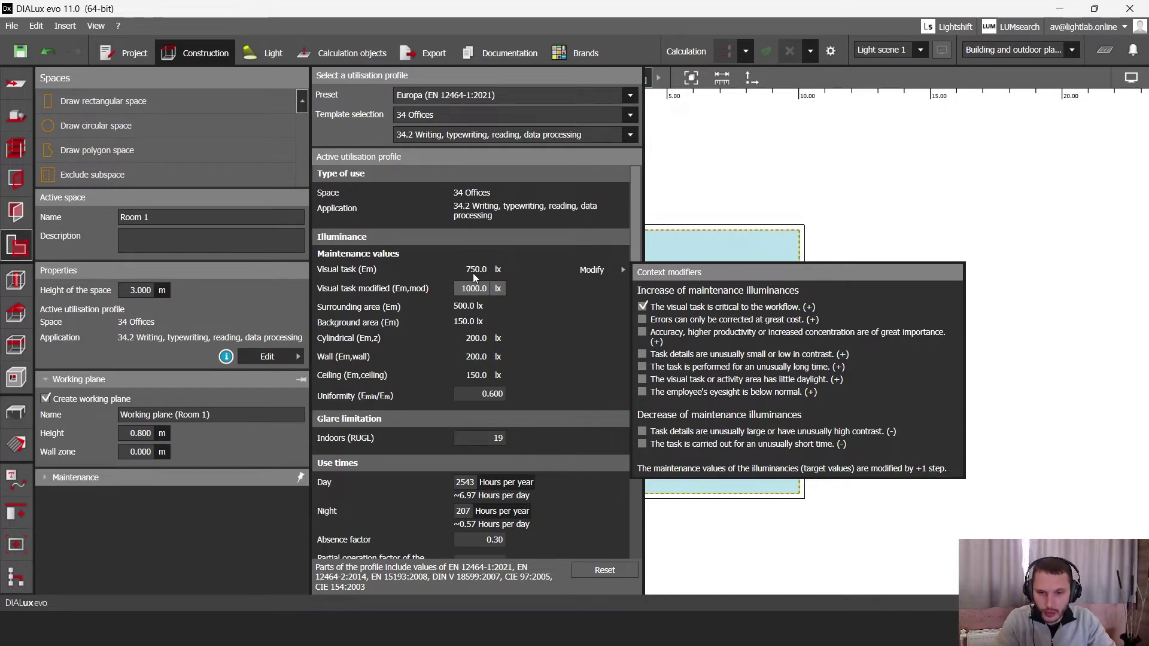
left_click(636, 307)
left_click(623, 306)
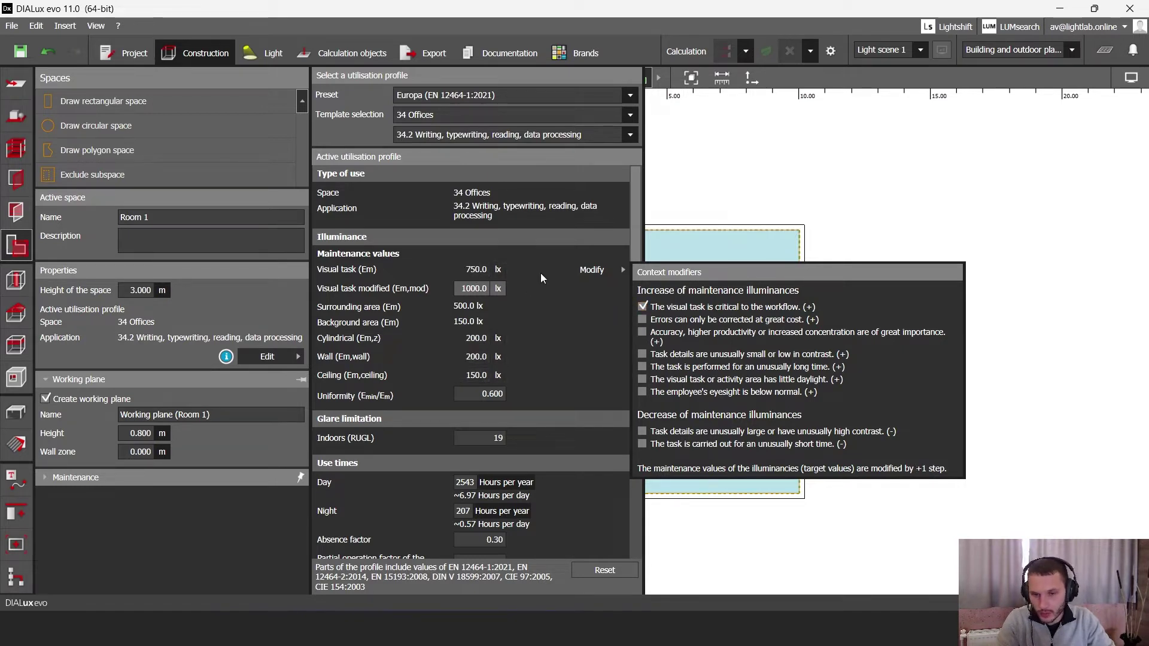
left_click(659, 309)
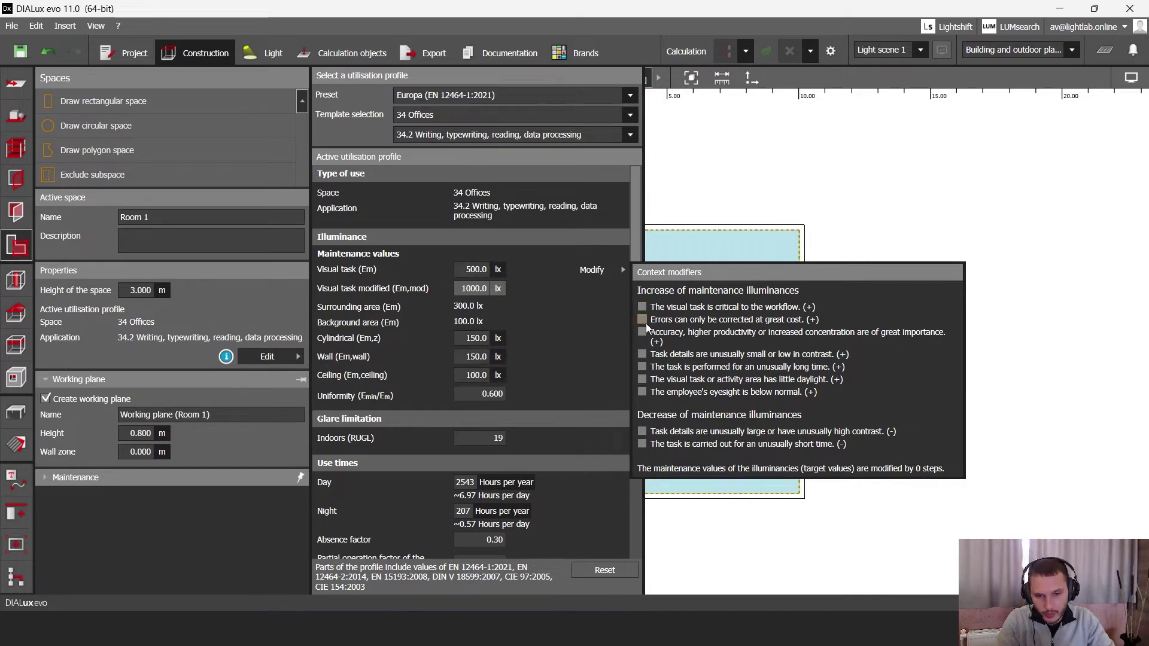
Close the utilisation profile and enter a 0.5 m working-plane wall zone
left_click(225, 526)
right_click_drag(638, 340, 619, 344)
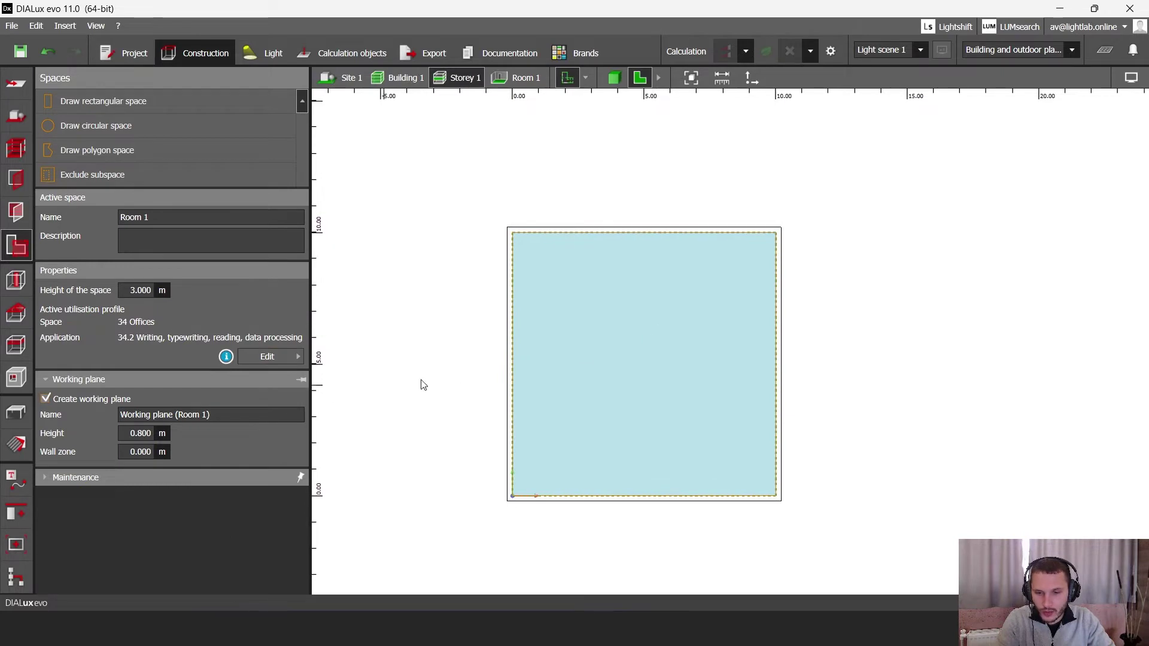
right_click_drag(644, 307, 651, 283)
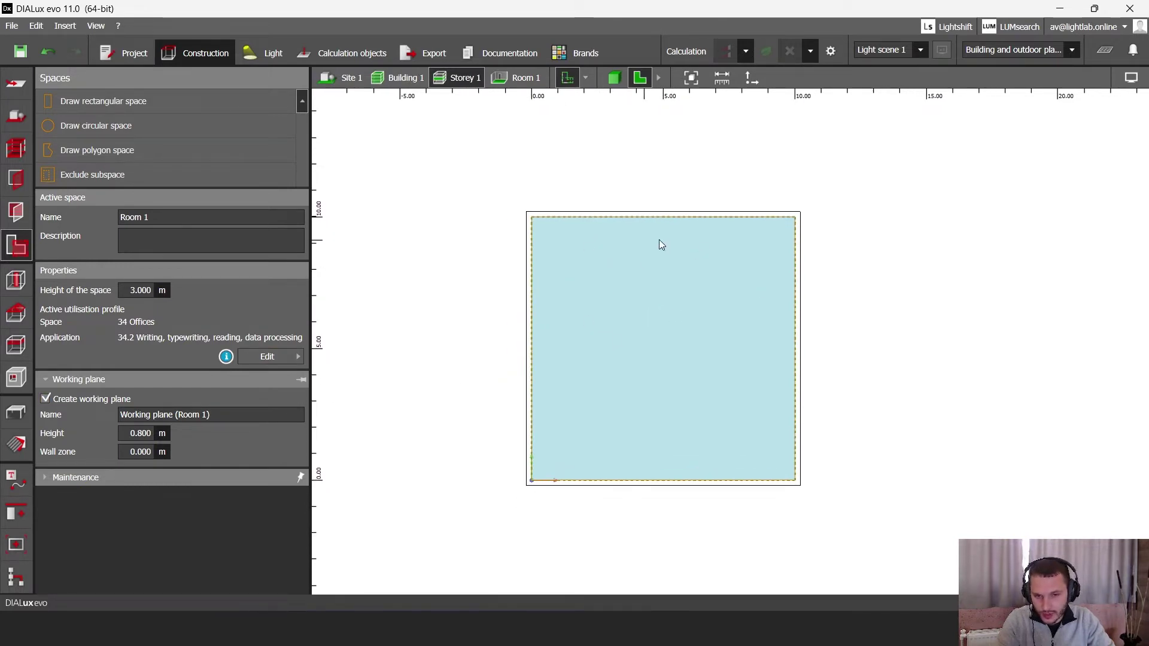
scroll(623, 270, "up", 1)
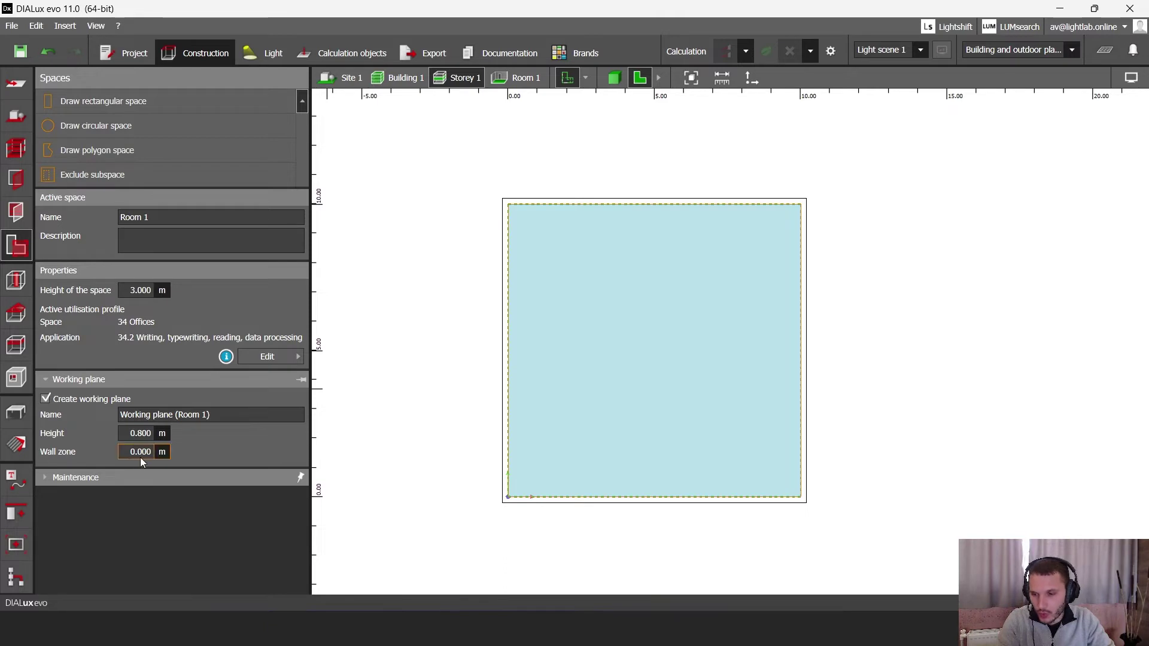
type("0.5")
key("Return")
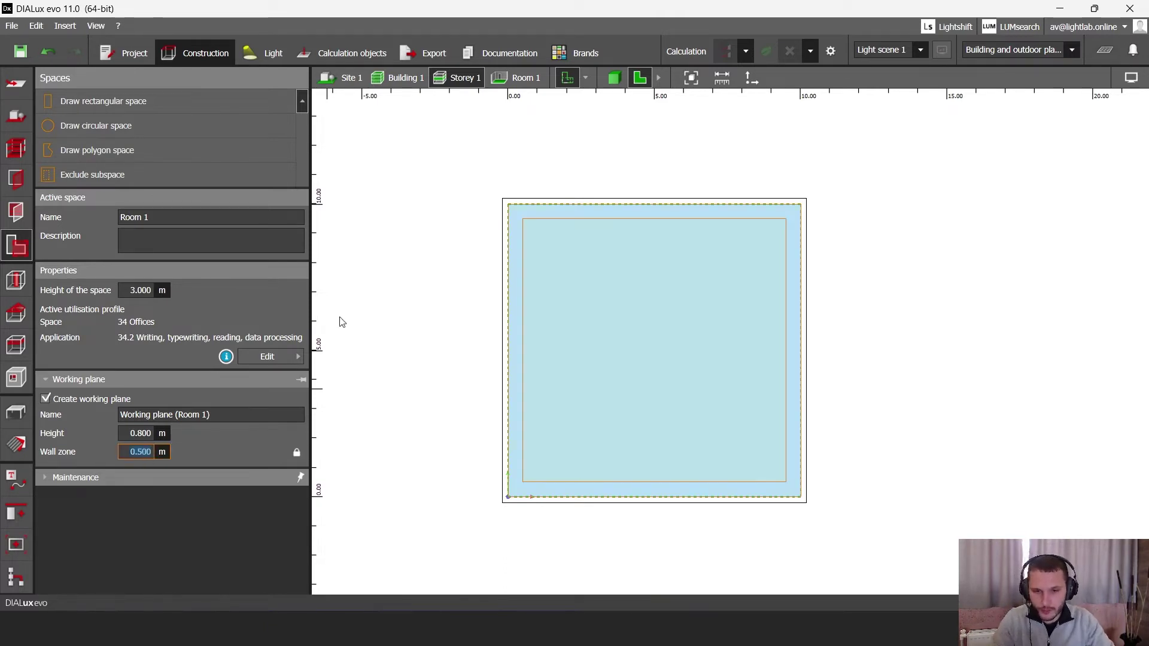
Try a 1 m wall zone, then restore it to 0.5 m
scroll(506, 368, "up", 5)
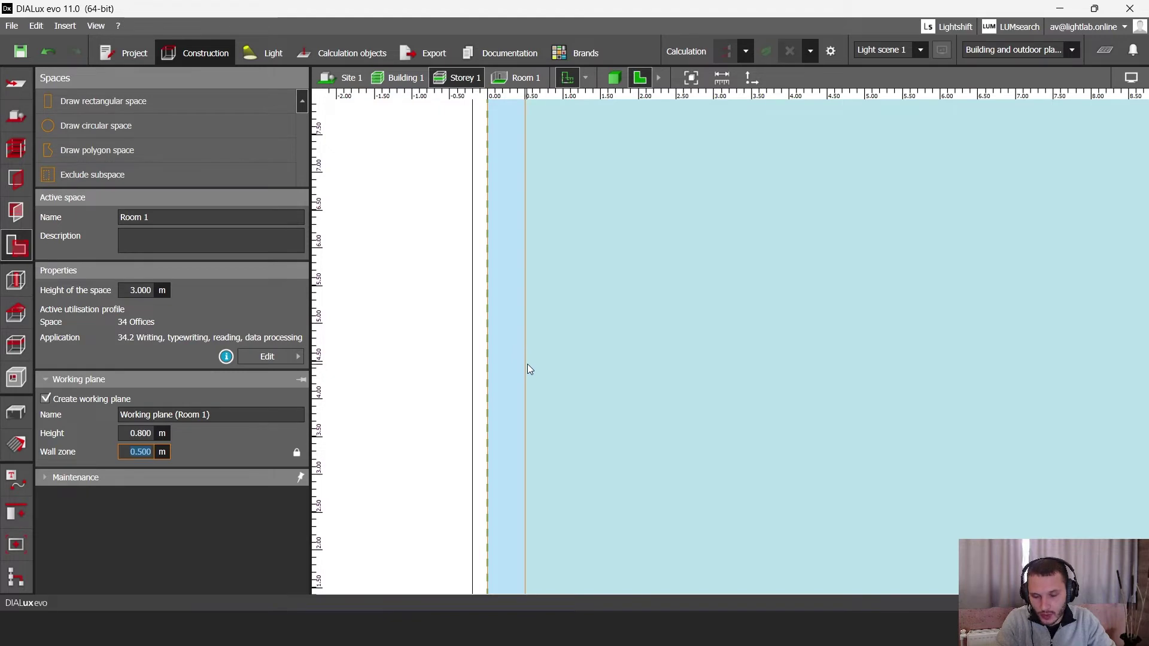
scroll(501, 286, "down", 2)
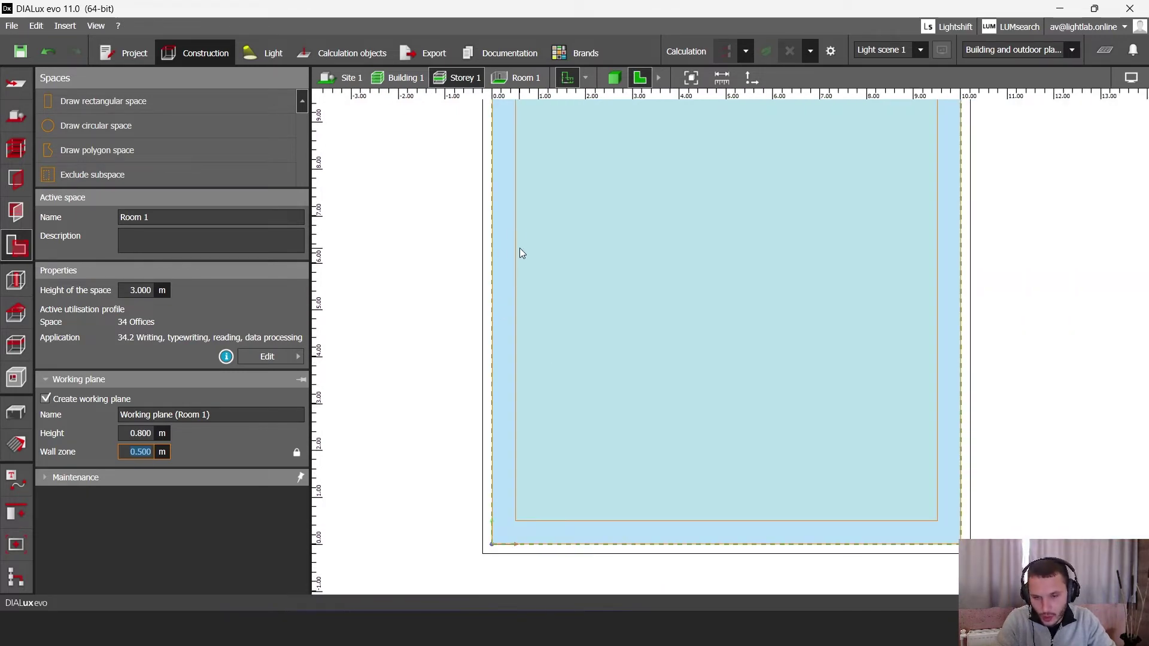
scroll(519, 253, "down", 1)
type("1")
key("Return")
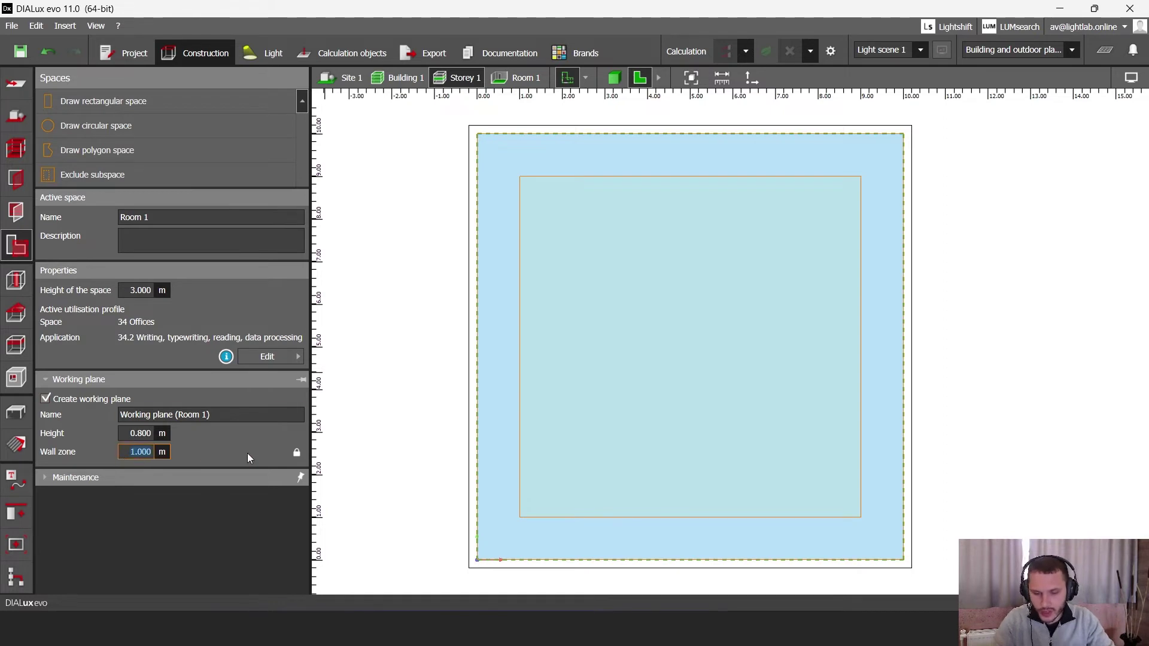
type("0.")
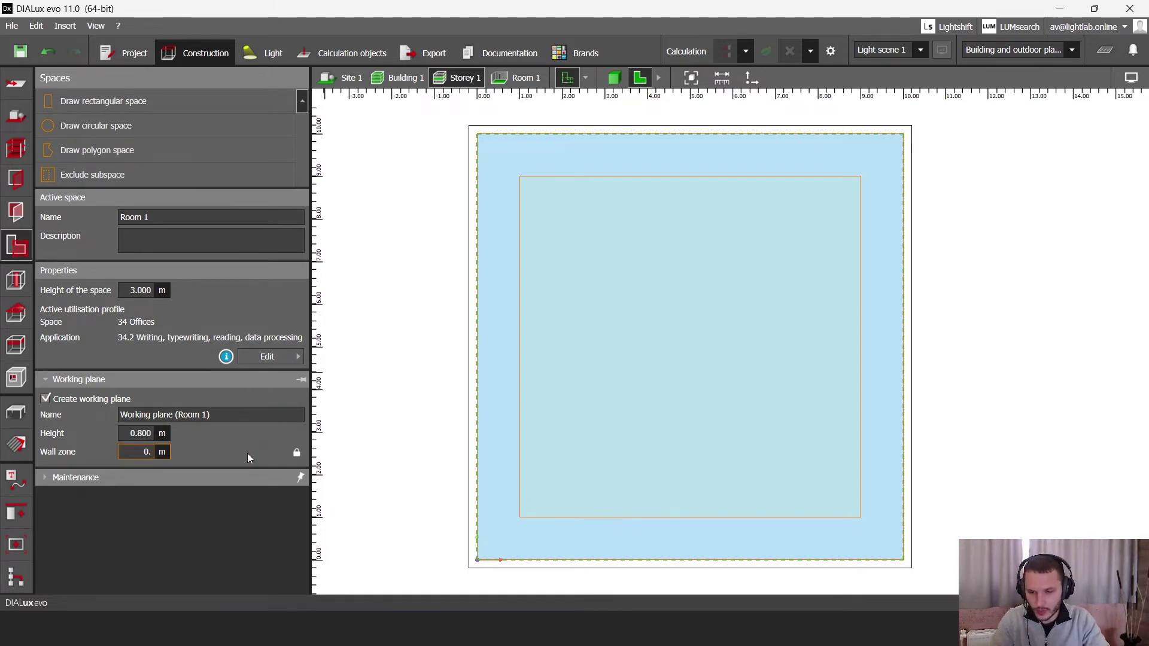
type("5")
key("Return")
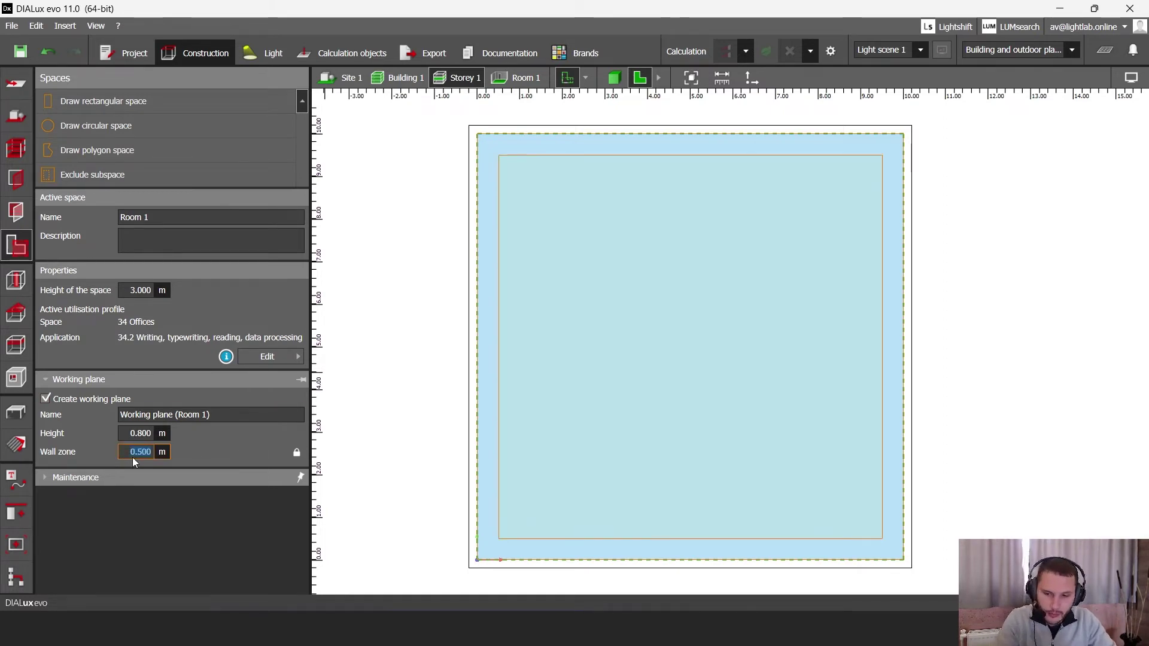
left_click(652, 363)
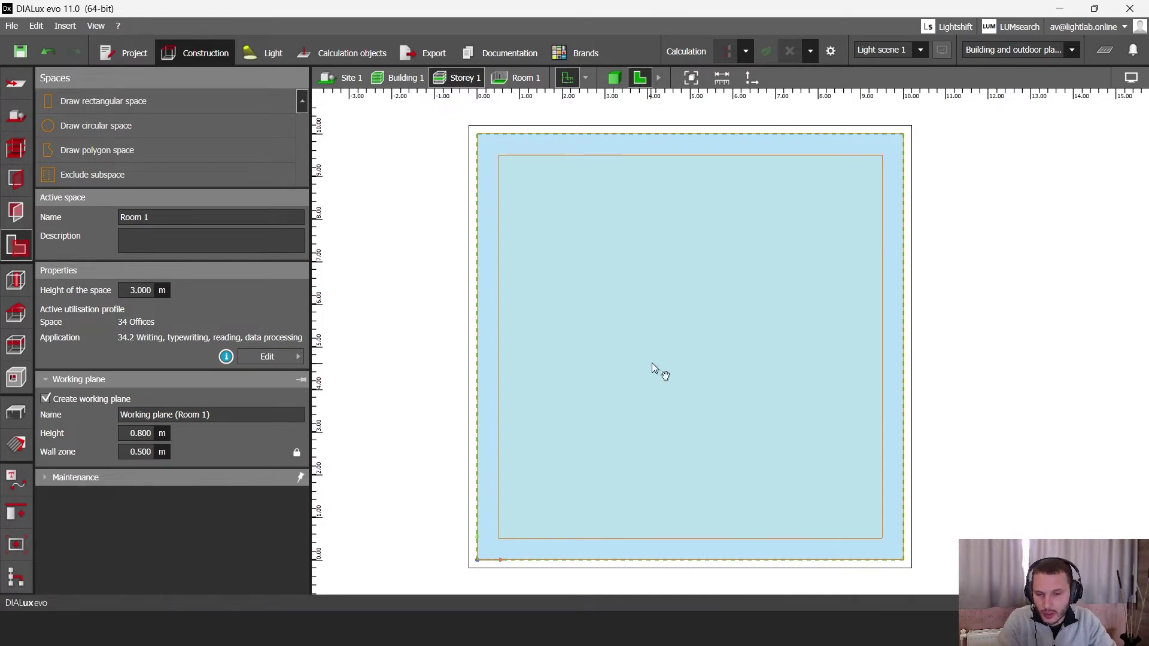
left_click(1063, 326)
left_click(613, 78)
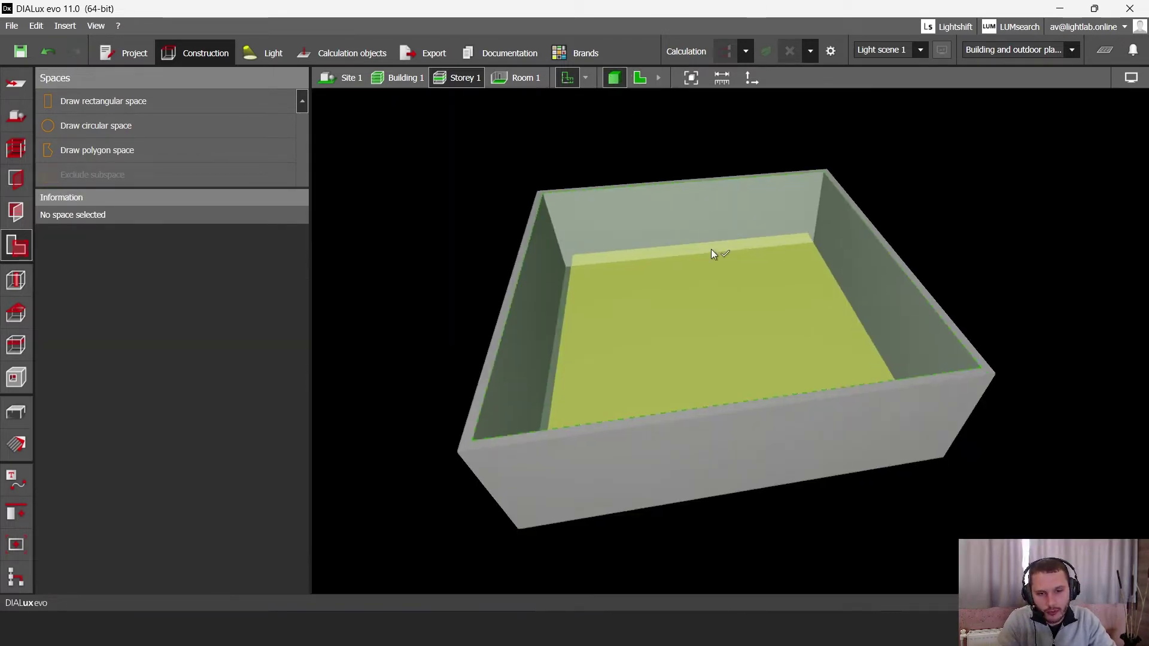
scroll(683, 275, "up", 3)
scroll(683, 277, "up", 5)
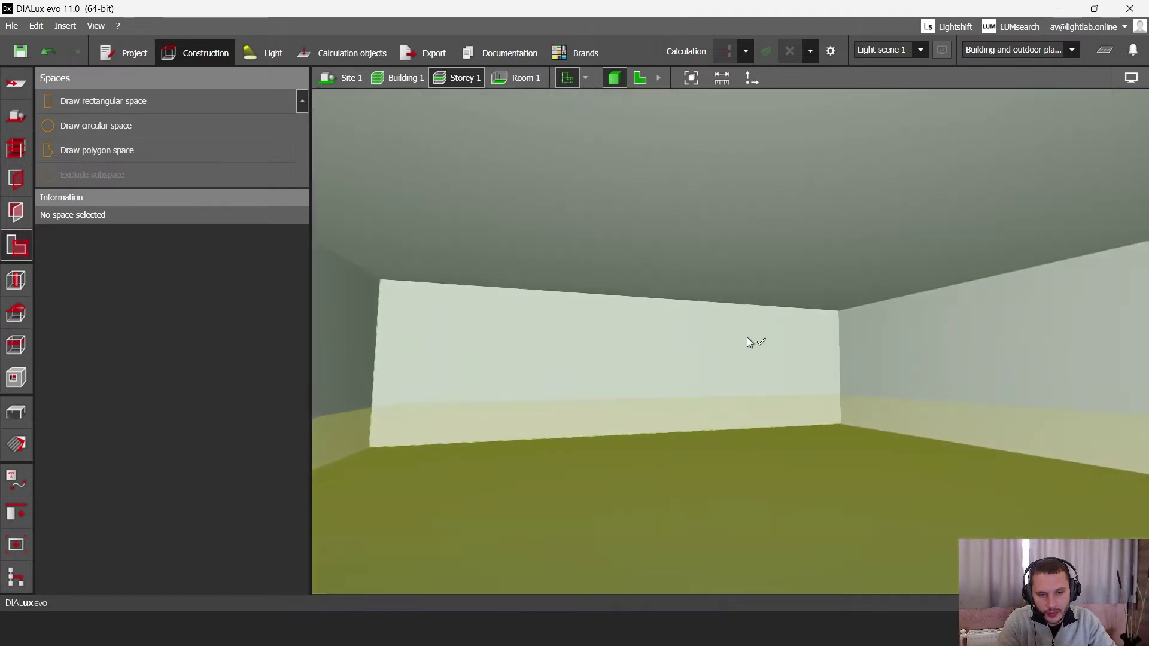
left_click_drag(747, 337, 969, 291)
scroll(811, 329, "down", 5)
left_click_drag(810, 329, 824, 384)
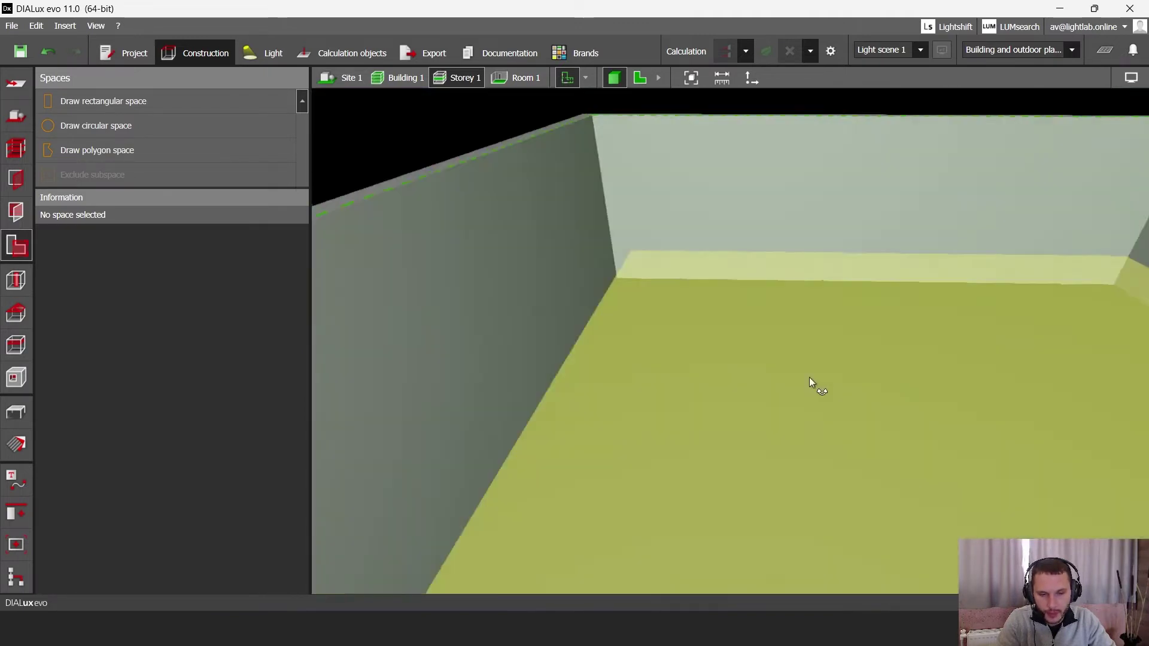
scroll(859, 395, "up", 5)
scroll(634, 348, "down", 4)
scroll(634, 361, "up", 4)
left_click_drag(634, 361, 803, 405)
scroll(671, 330, "down", 3)
scroll(744, 374, "down", 3)
scroll(748, 365, "down", 3)
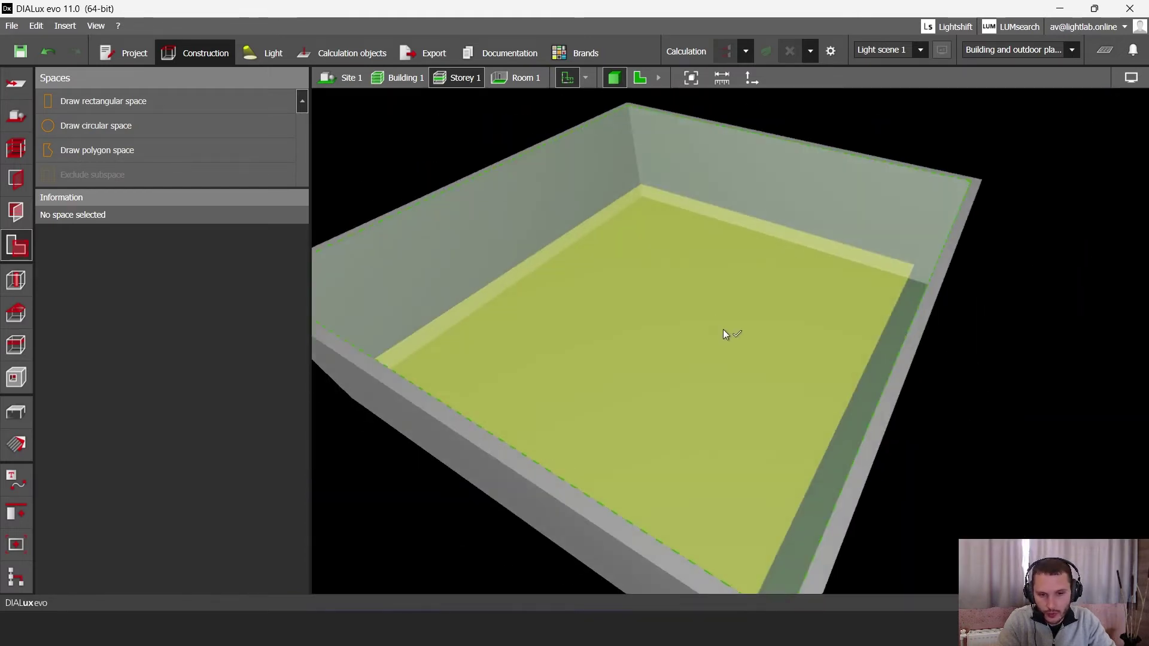
left_click(681, 317)
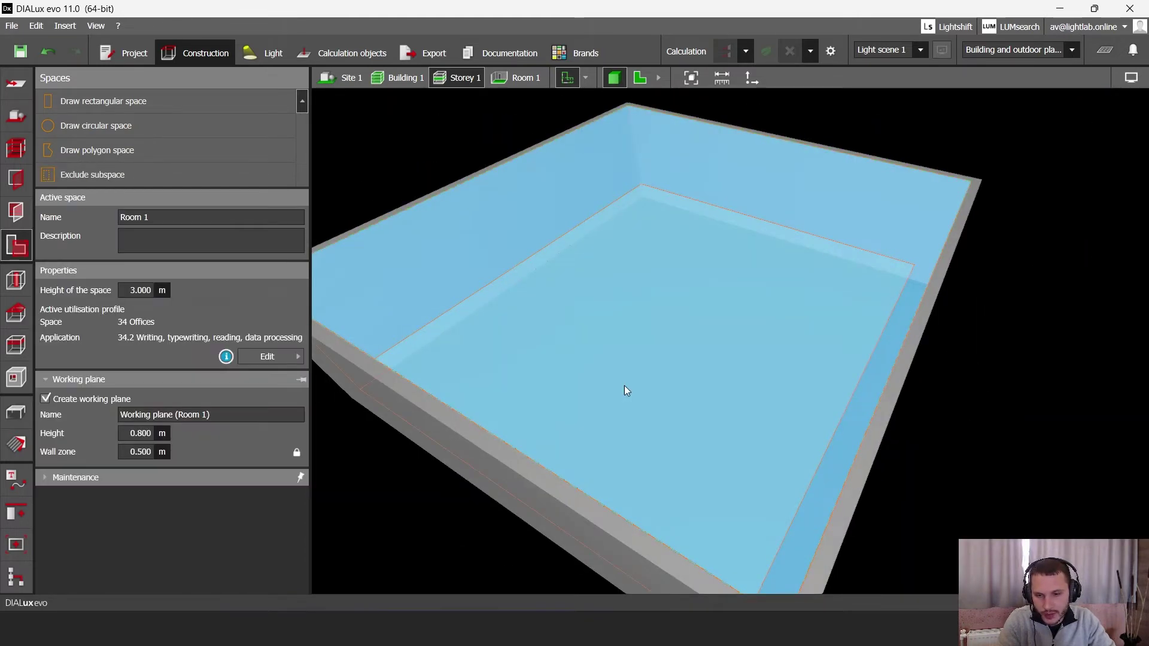
left_click(268, 357)
scroll(476, 419, "down", 5)
left_click(477, 524)
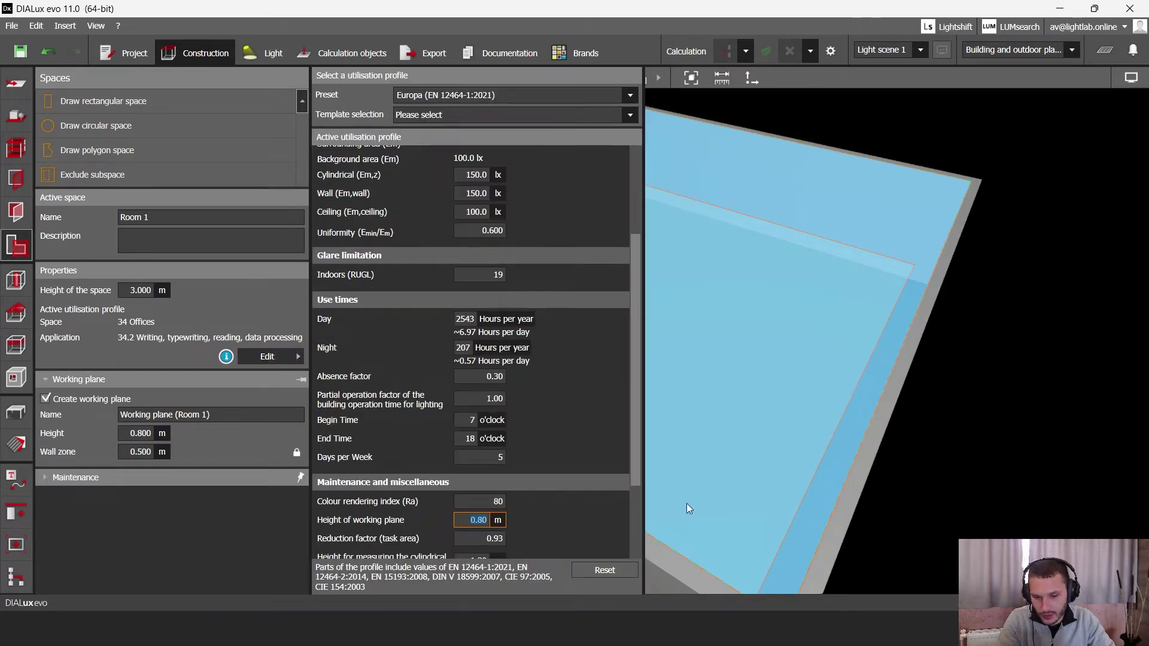
left_click(800, 477)
left_click(640, 78)
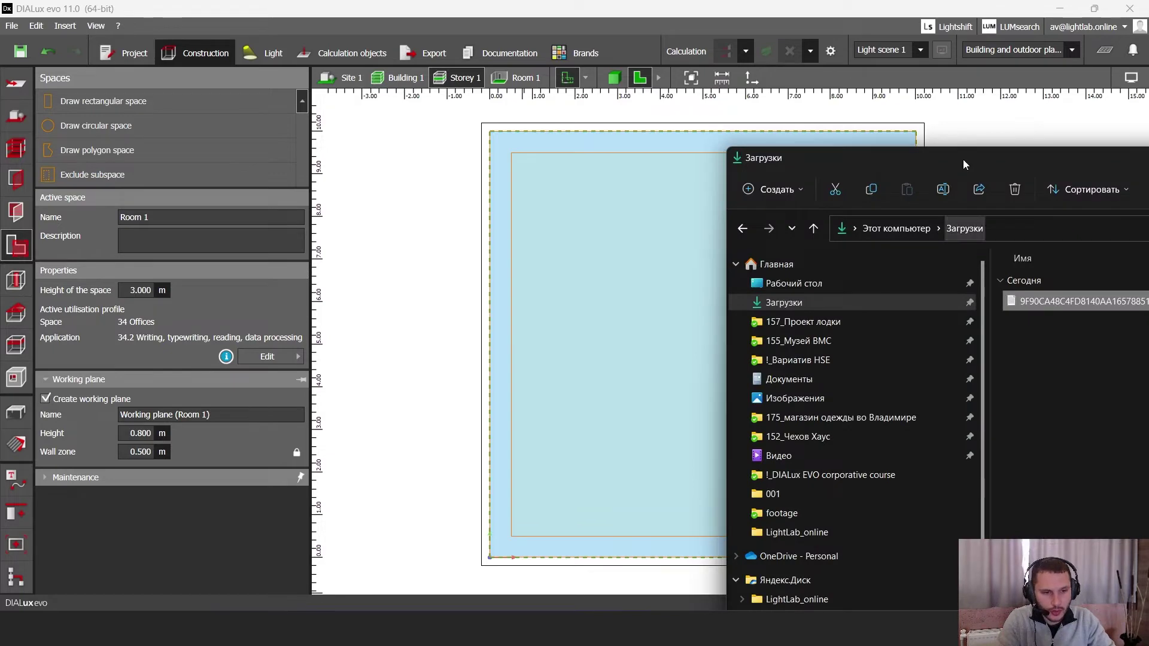
Drag the PLATO luminaire file from Downloads onto the DIALux plan to place one luminaire
left_click_drag(967, 159, 940, 148)
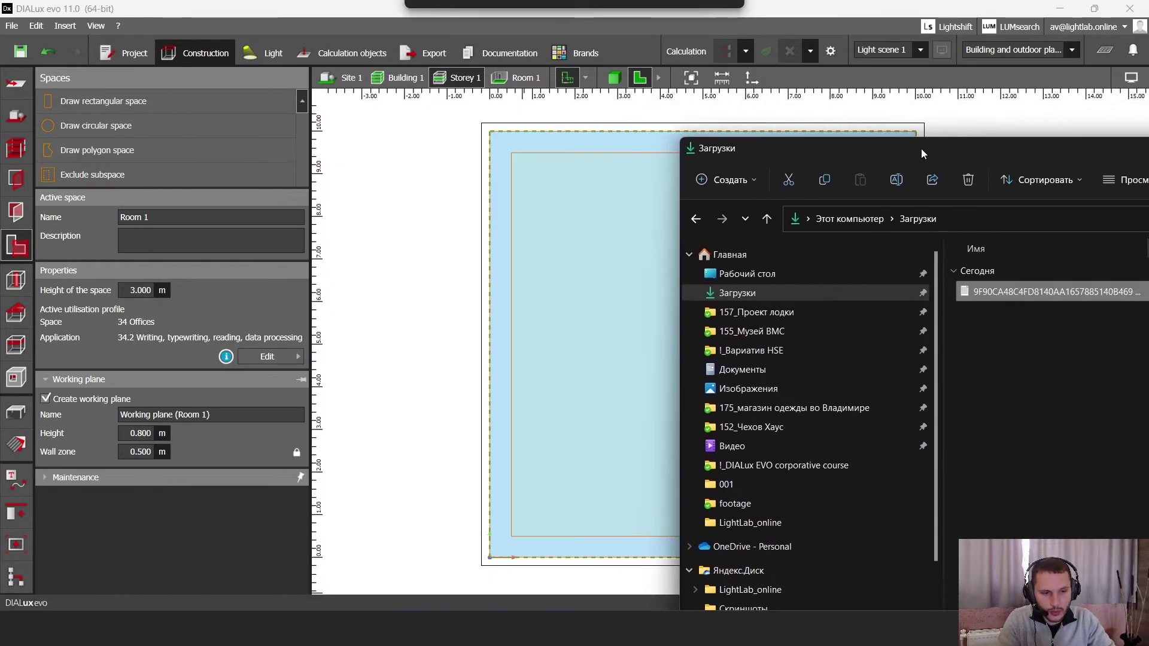
left_click_drag(926, 151, 1044, 169)
left_click_drag(1112, 310, 670, 295)
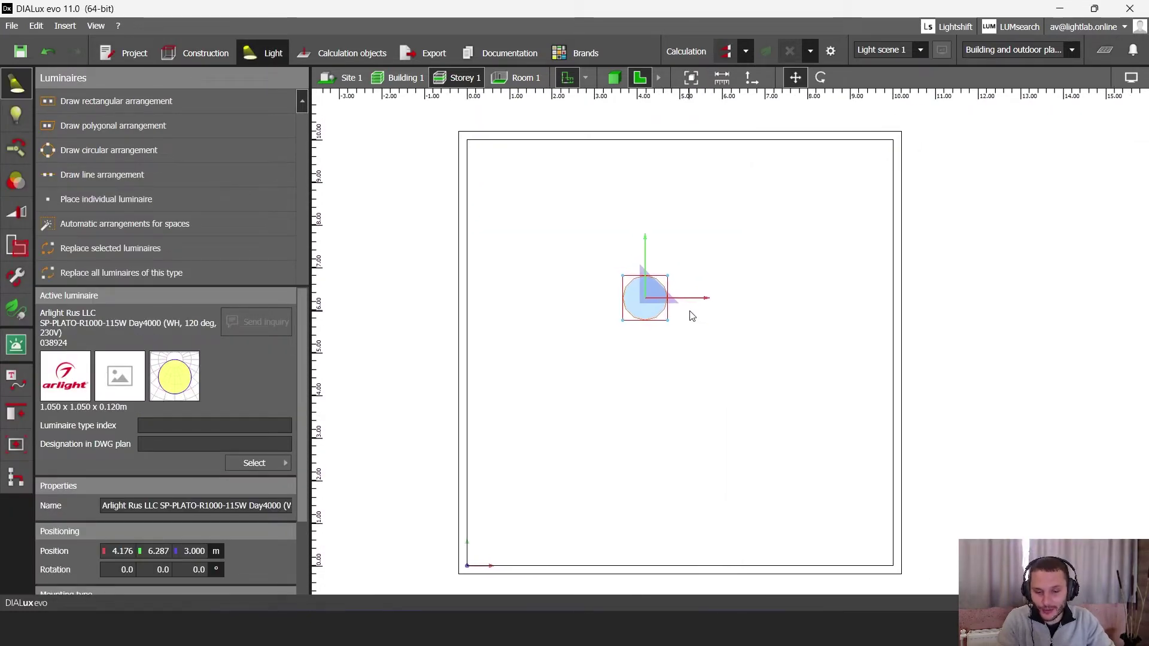
Replace the single luminaire with a 3 × 2 rectangular arrangement of six PLATO luminaires spanning the room
key("Delete")
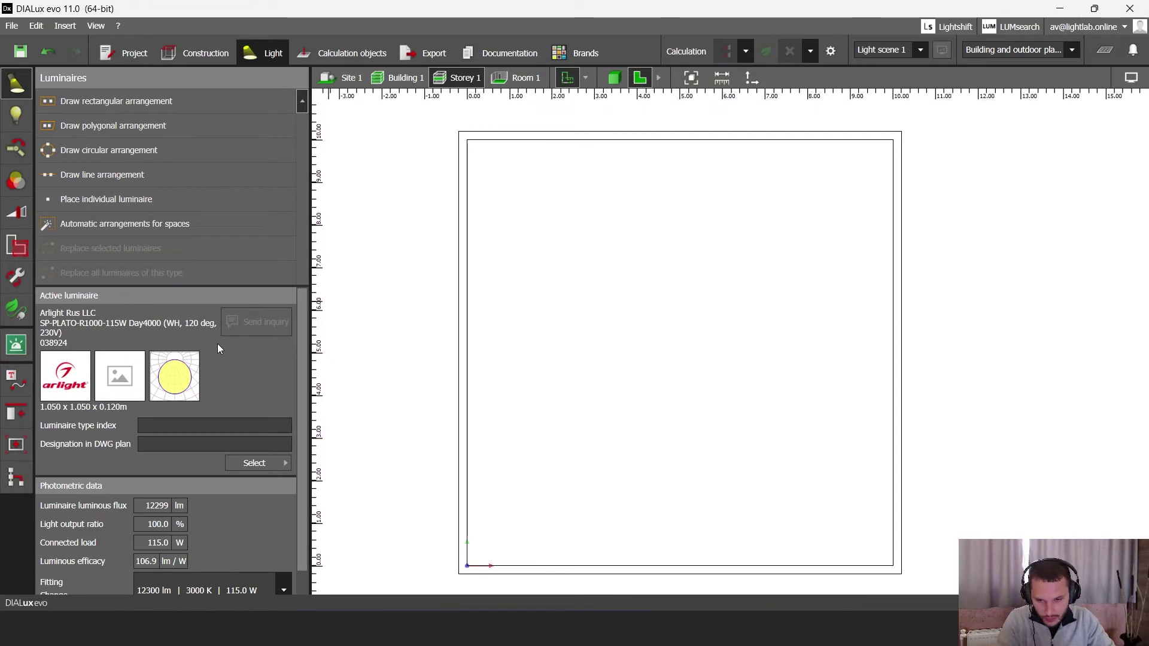
left_click_drag(599, 373, 611, 356)
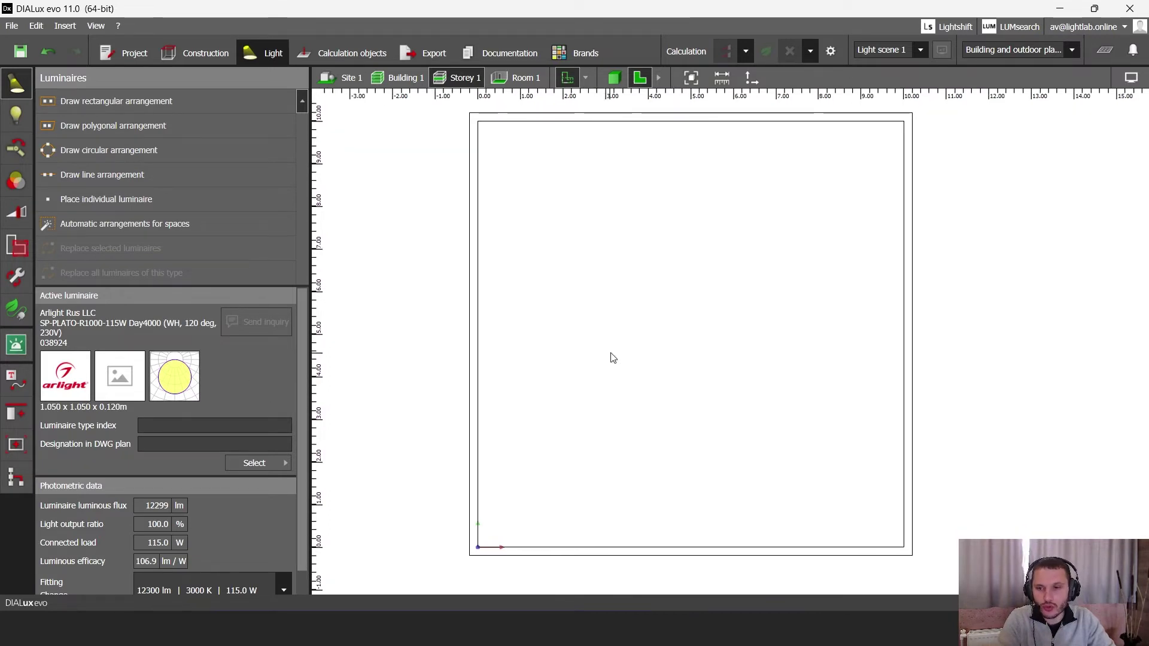
left_click(97, 95)
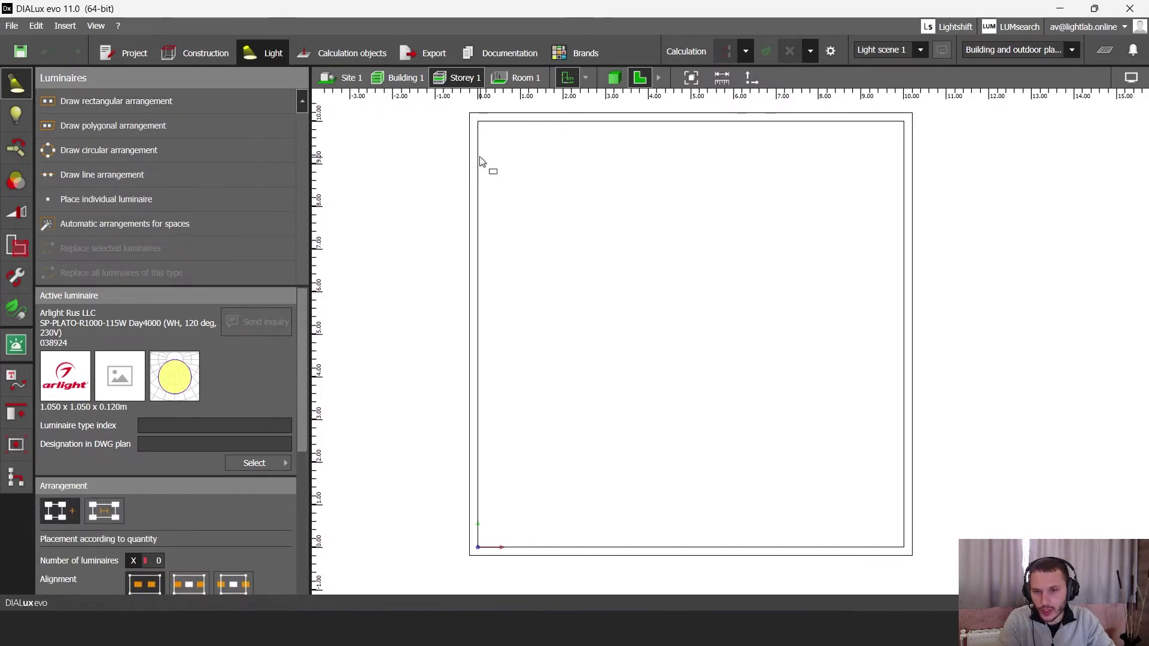
scroll(473, 174, "up", 3)
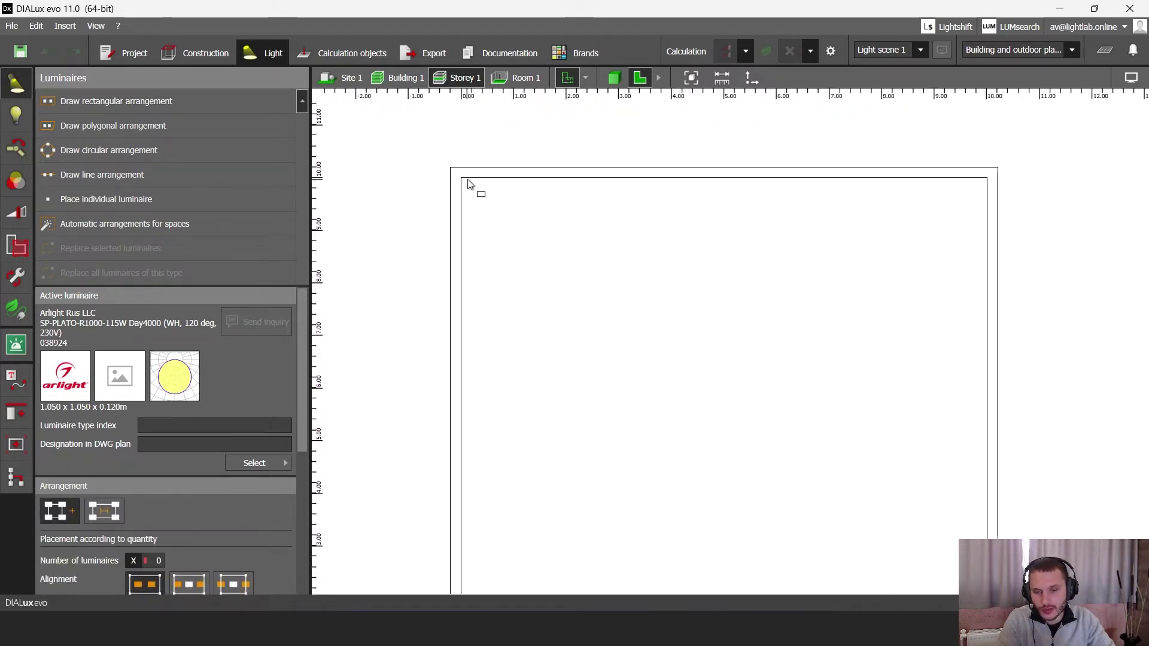
left_click(461, 178)
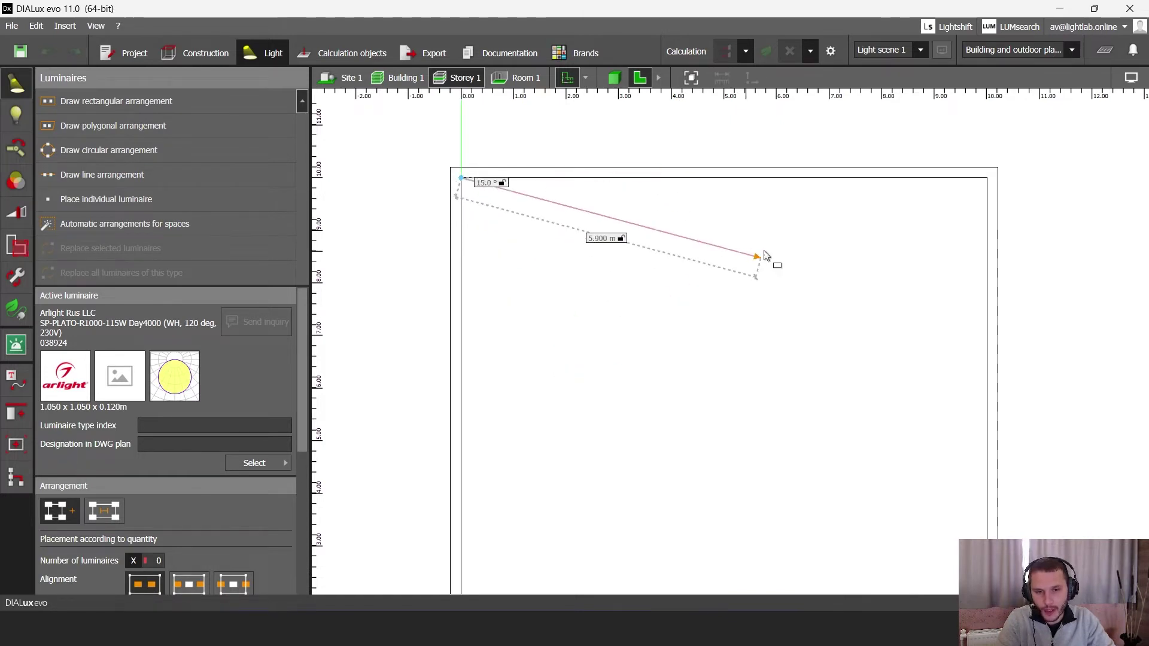
left_click(986, 180)
scroll(846, 317, "down", 3)
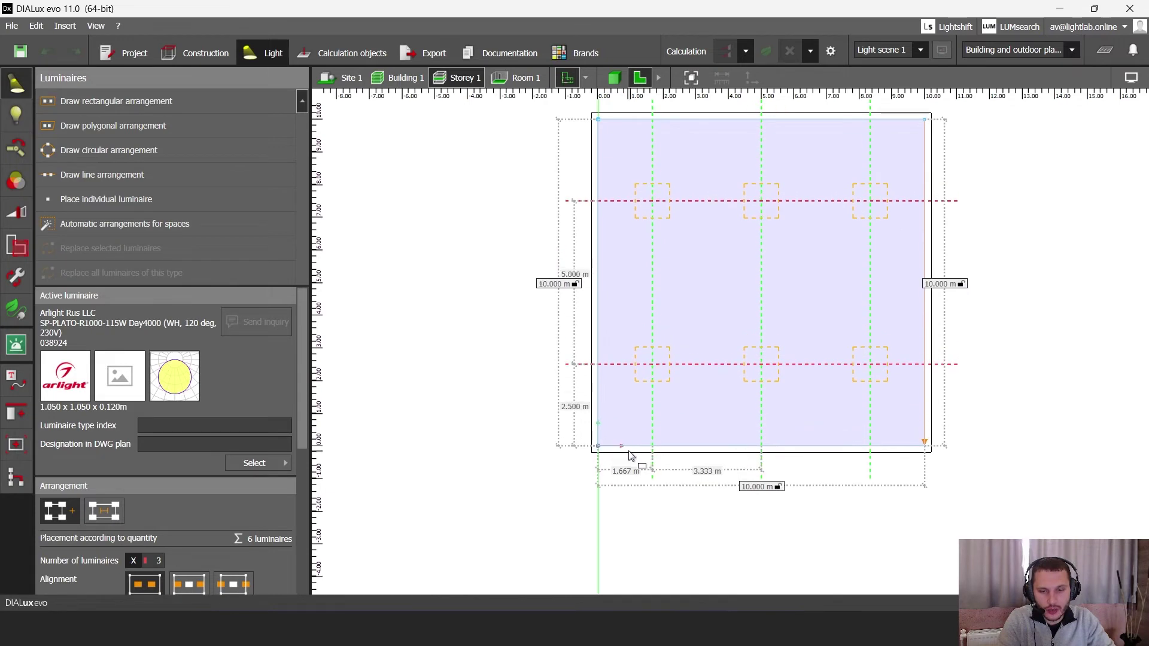
left_click(622, 450)
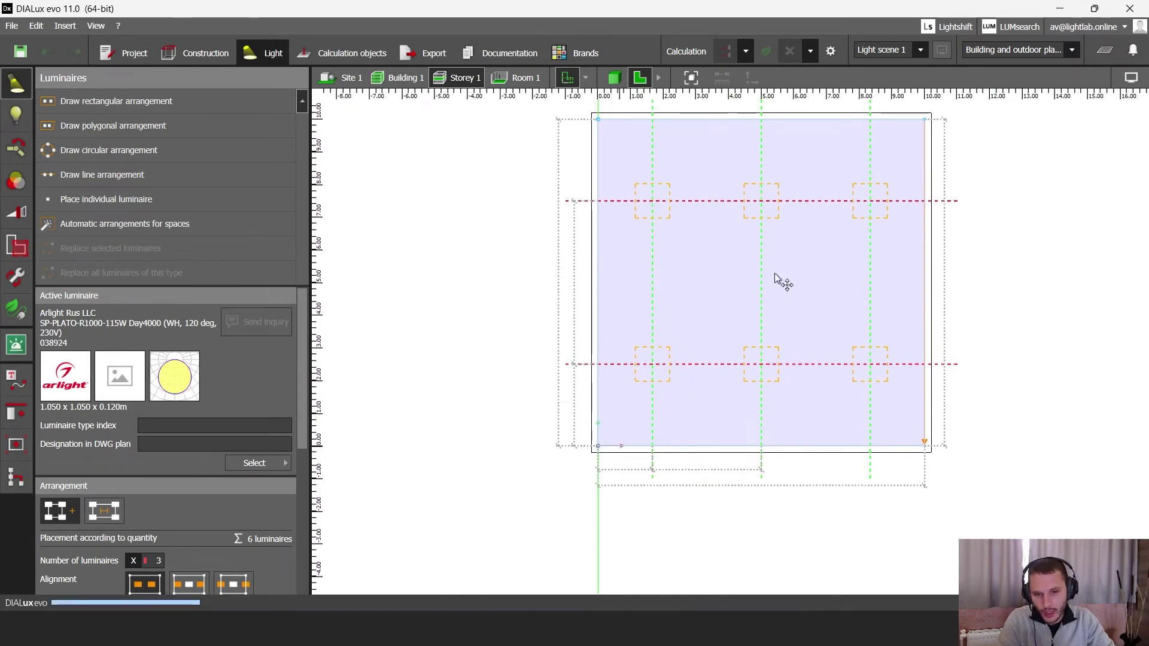
Calculate Light scene 1 and orbit the 3D view to see the six luminaires' light
left_click(712, 352)
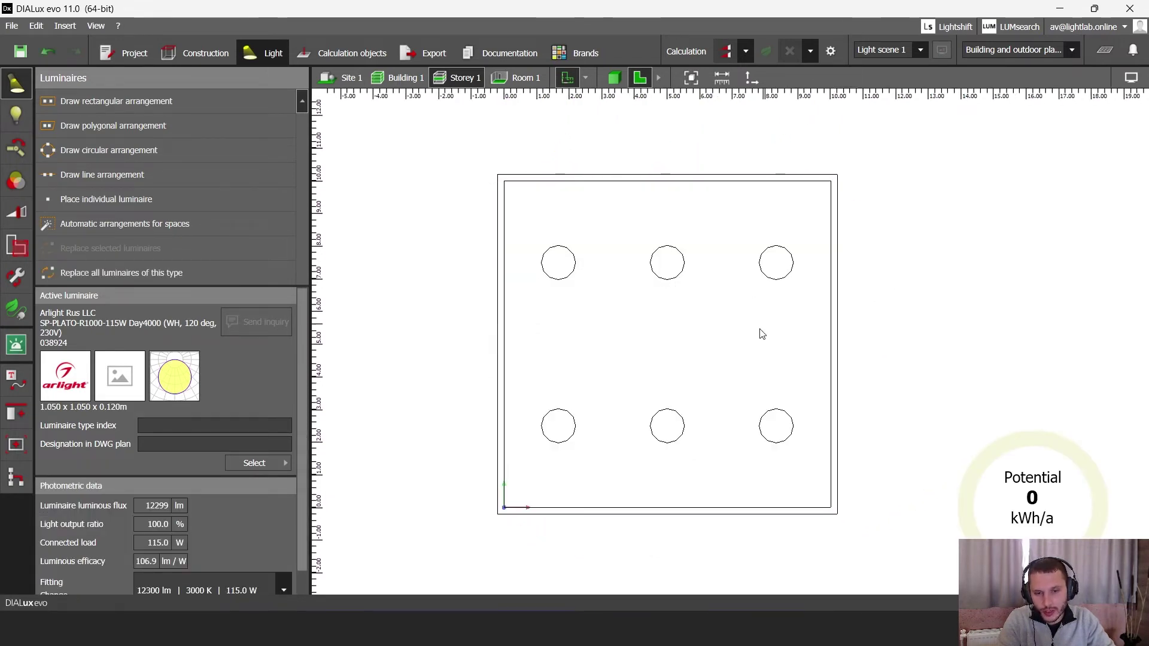
left_click(726, 51)
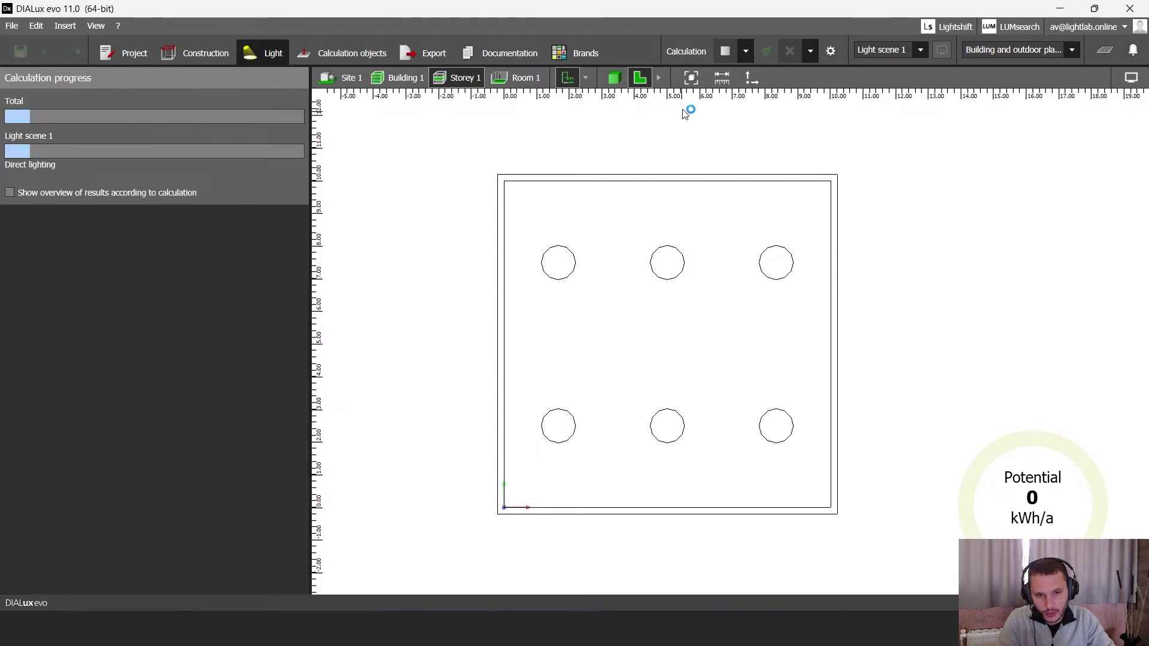
left_click(614, 78)
scroll(699, 265, "up", 5)
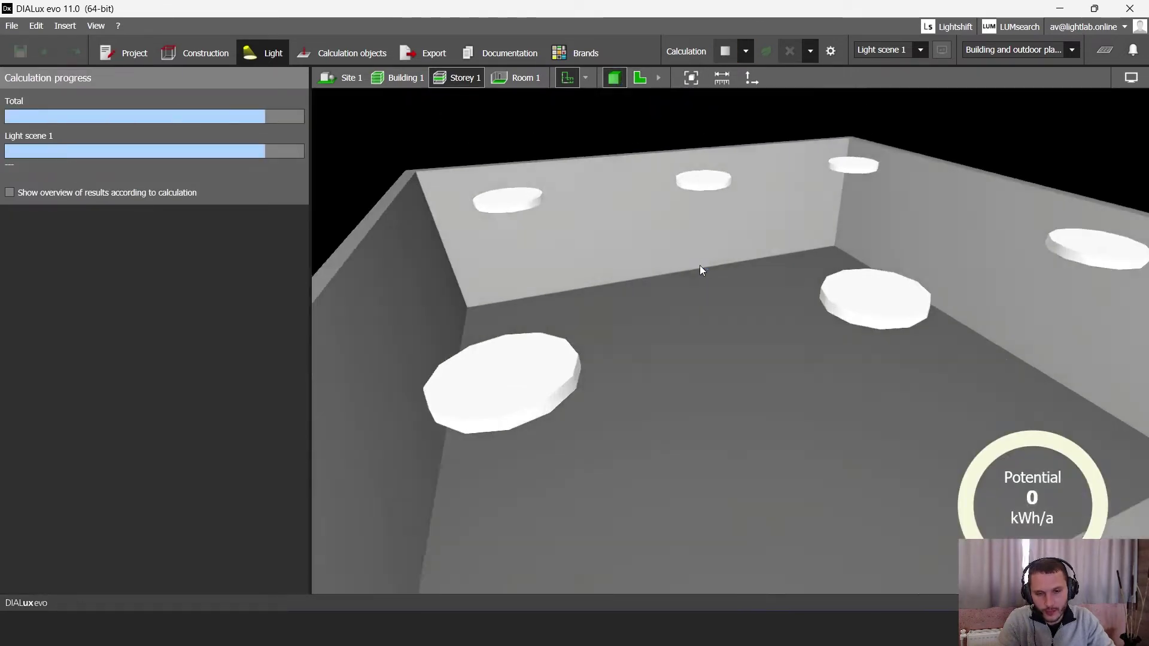
scroll(695, 282, "down", 3)
right_click_drag(688, 261, 745, 325)
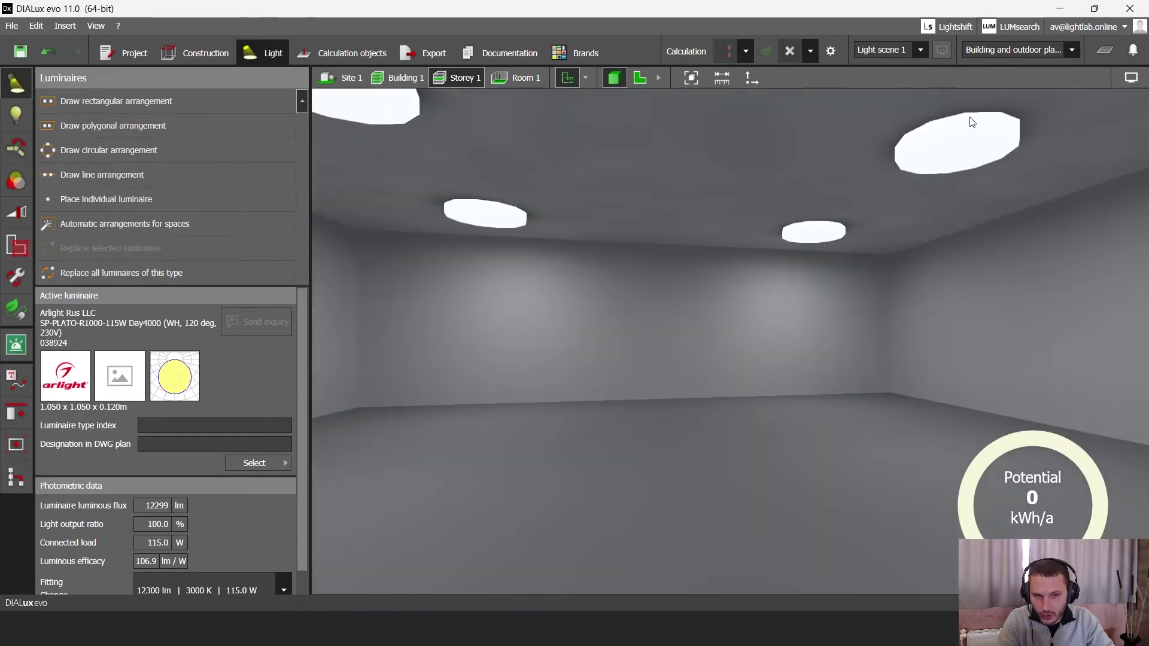
Review the working plane results: 590 lx average, 0.50 uniformity against 0.60, then return to 2D
left_click(1103, 52)
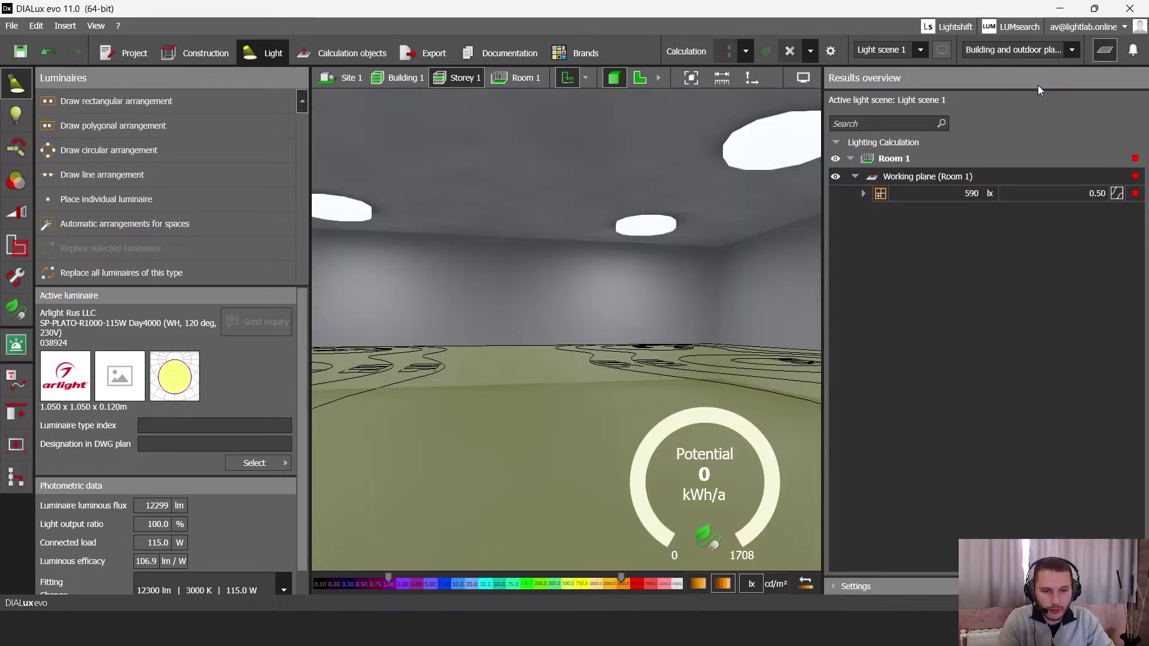
left_click(864, 194)
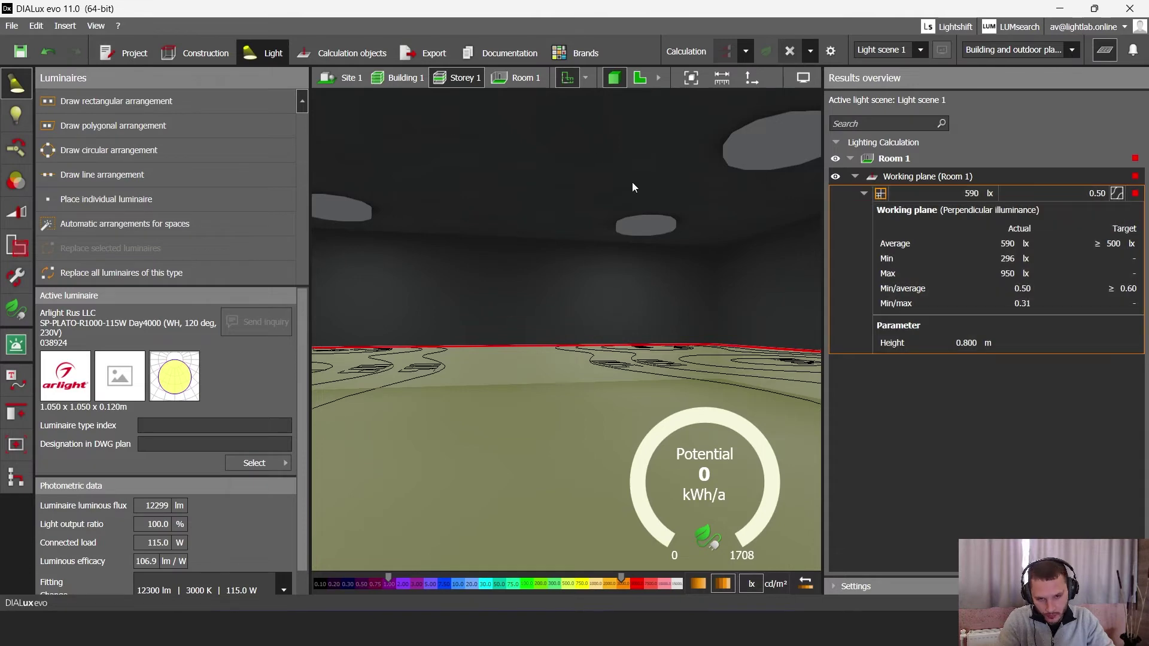
left_click_drag(706, 208, 674, 241)
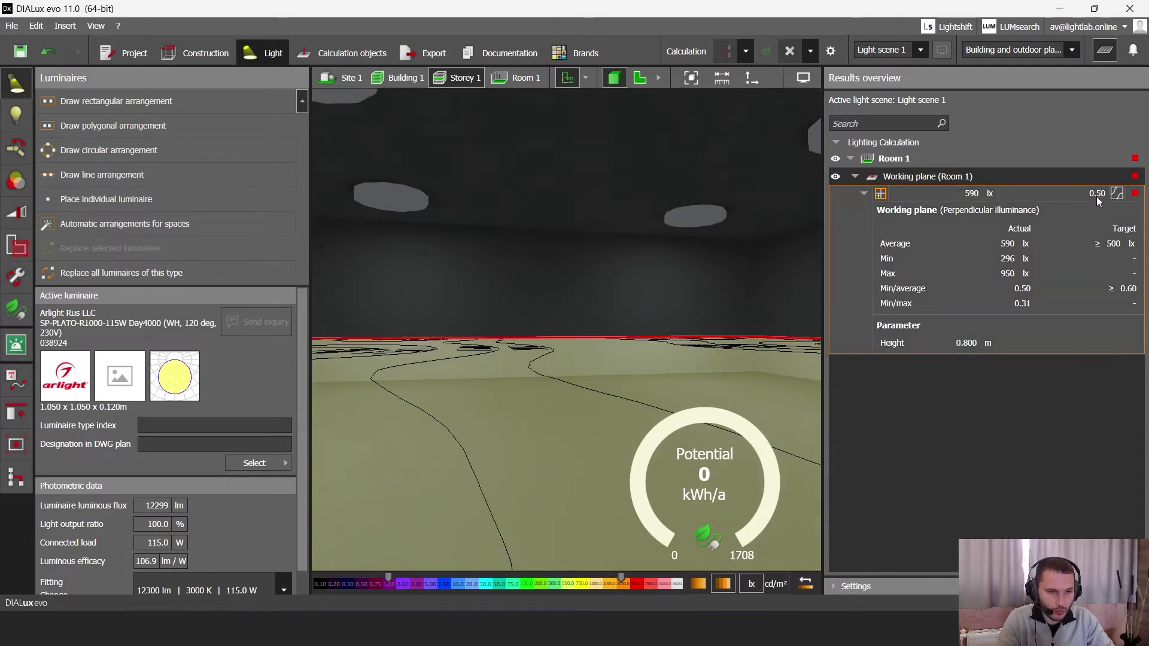
left_click(637, 77)
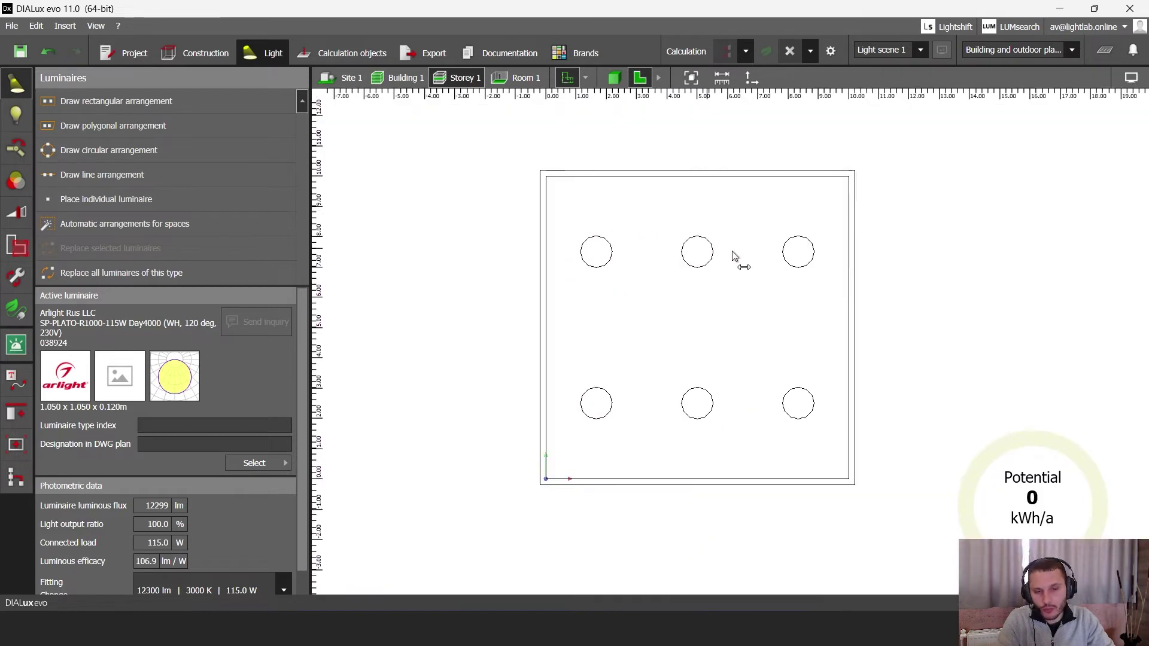
Set the arrangement to 3 luminaires in Y for a 3 × 3 grid, discarding old results
left_click(752, 257)
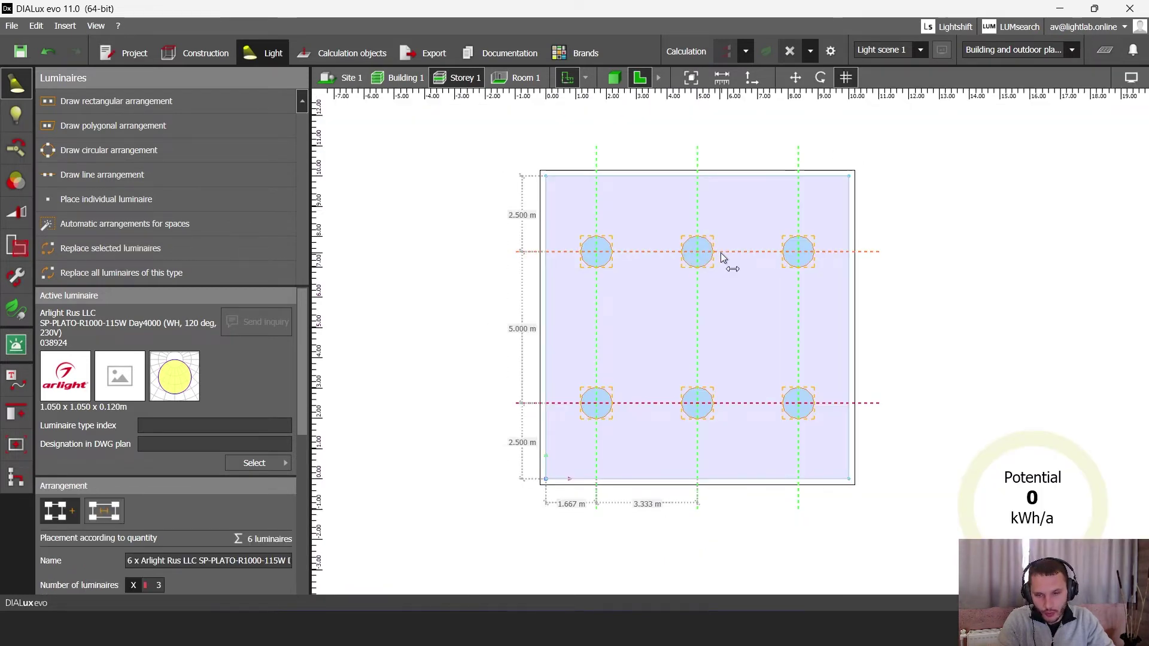
left_click_drag(298, 303, 299, 411)
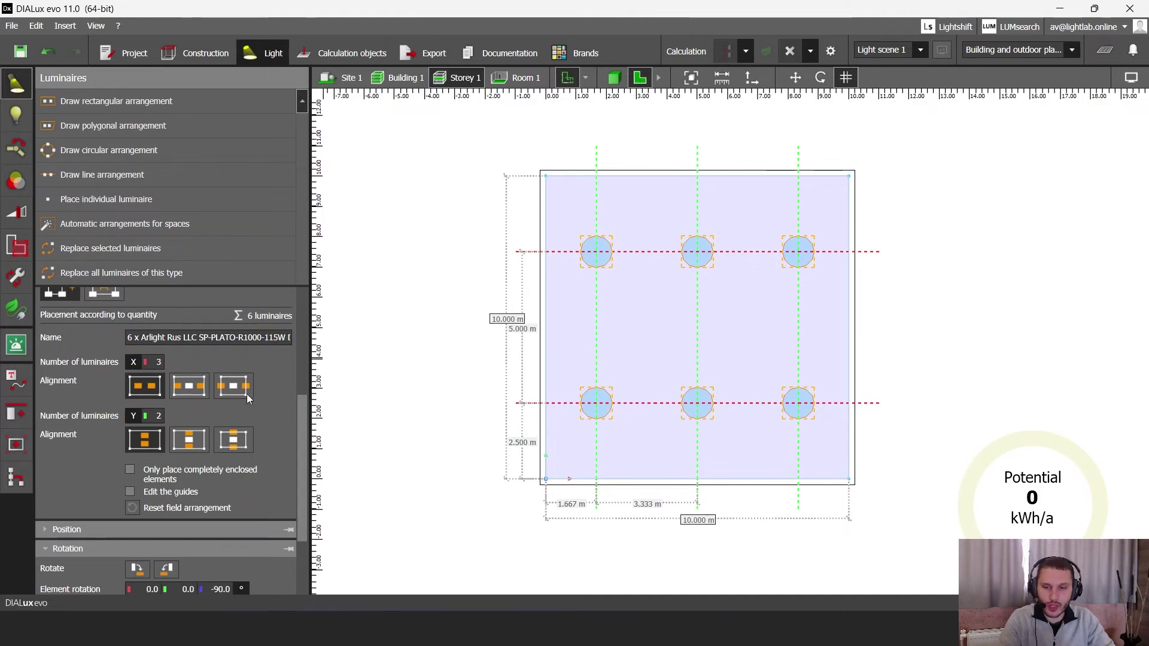
type("3")
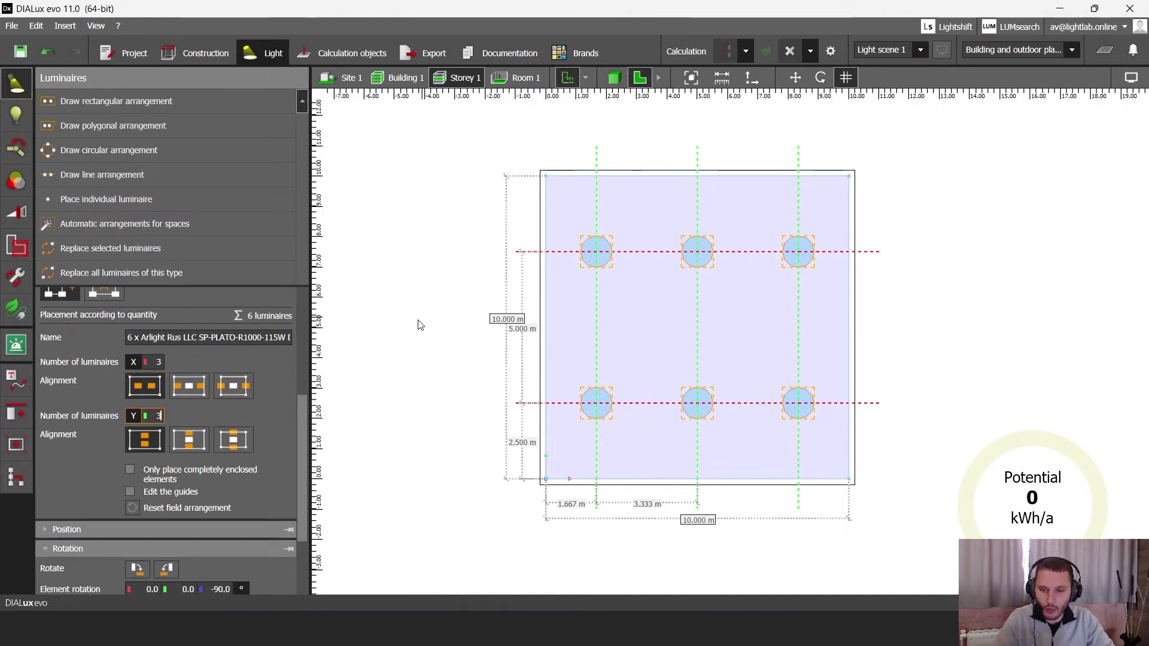
key("Return")
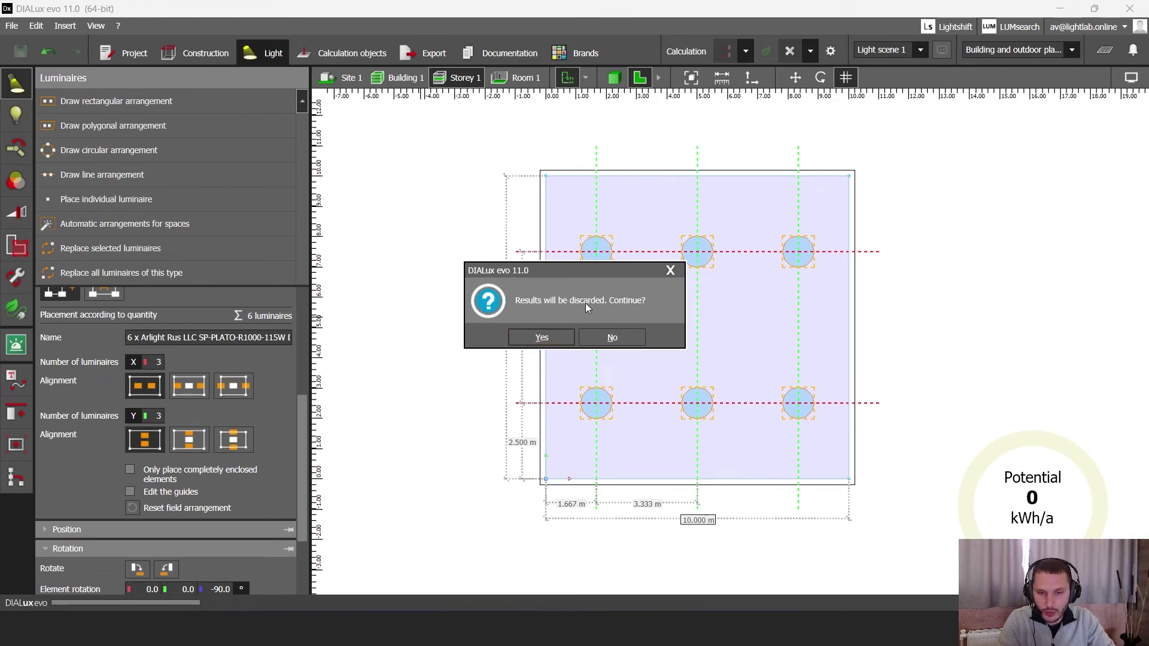
left_click(542, 337)
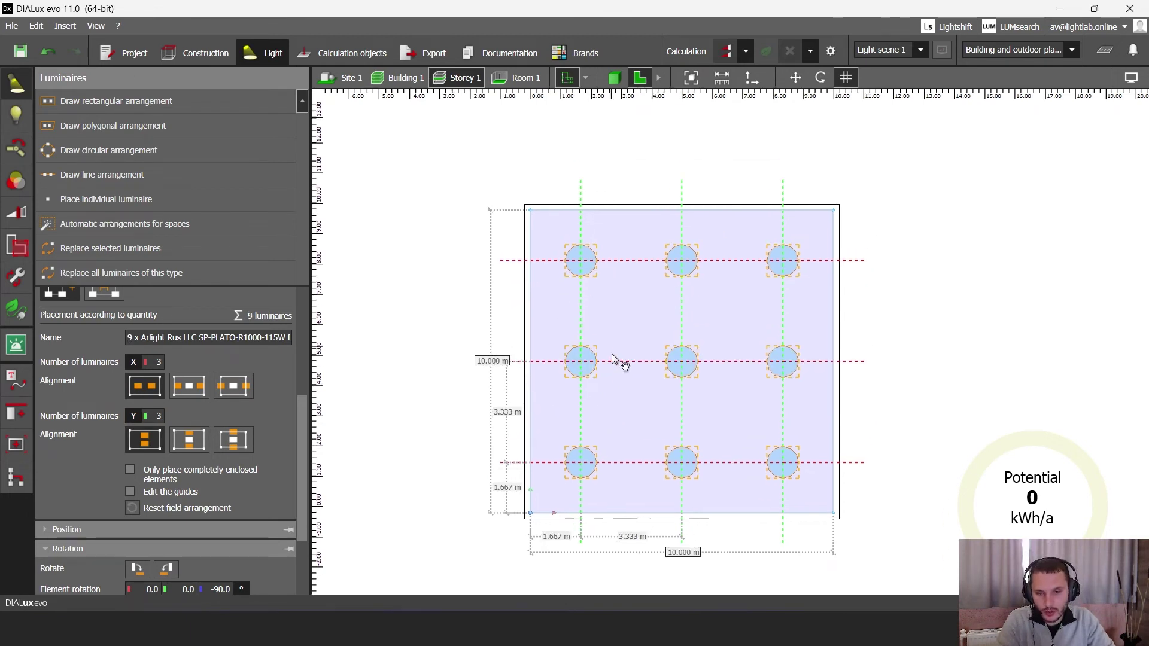
scroll(619, 336, "up", 3)
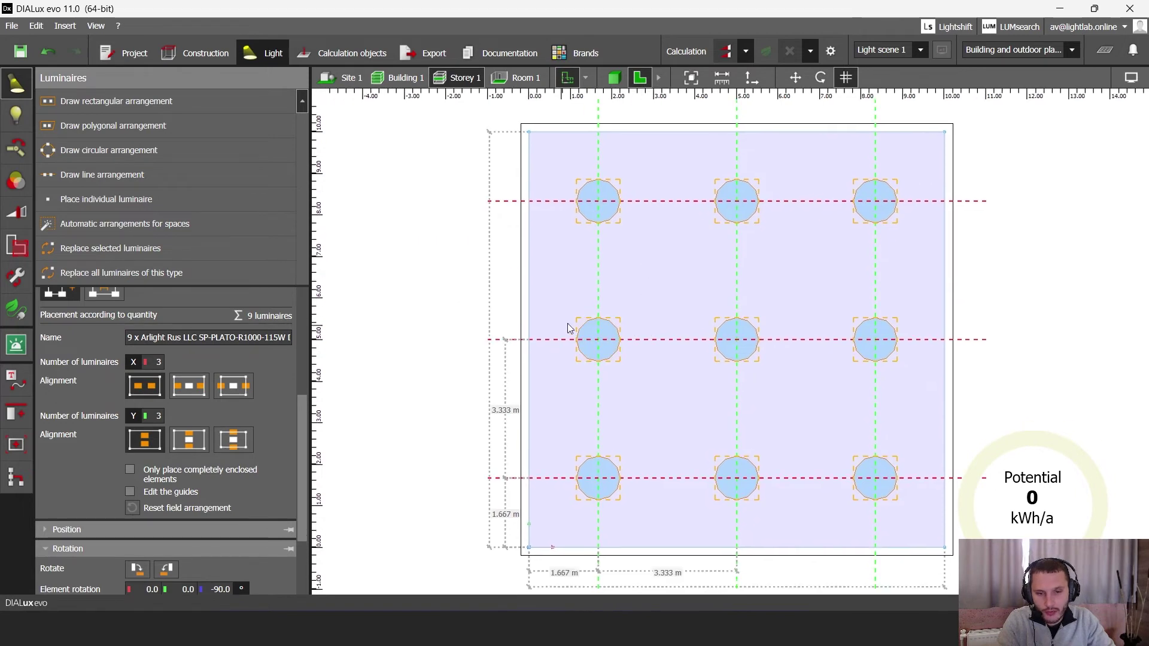
Recalculate the nine-luminaire room, confirm 849 lx average and 0.64 uniformity, then orbit it in 3D
left_click(726, 52)
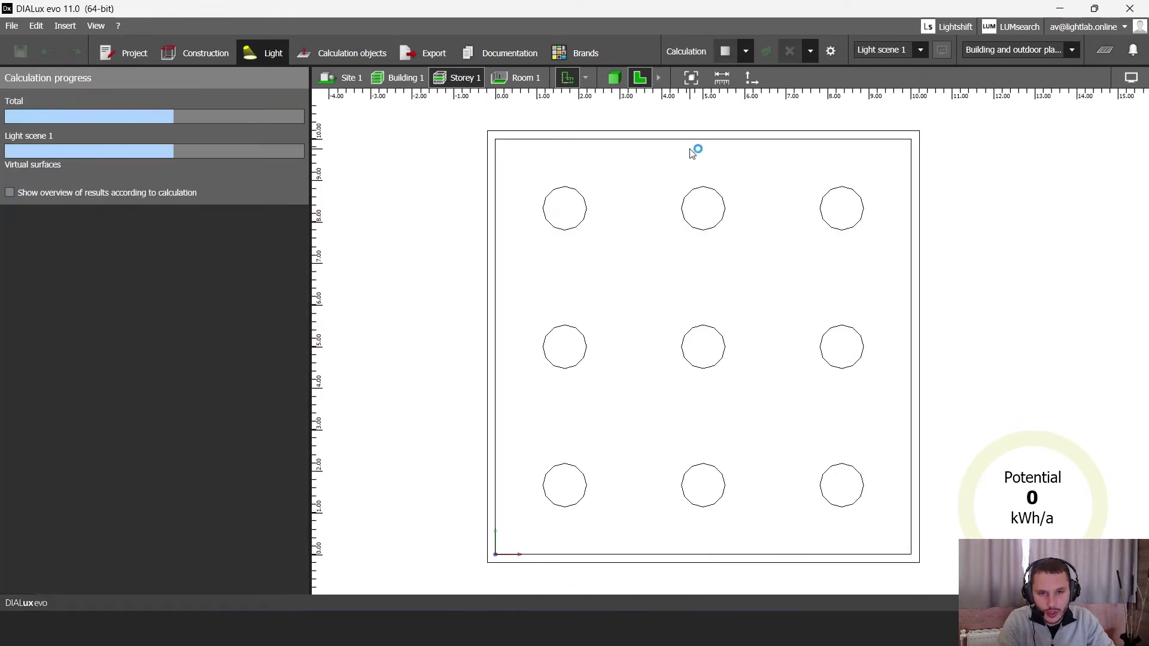
left_click(1107, 52)
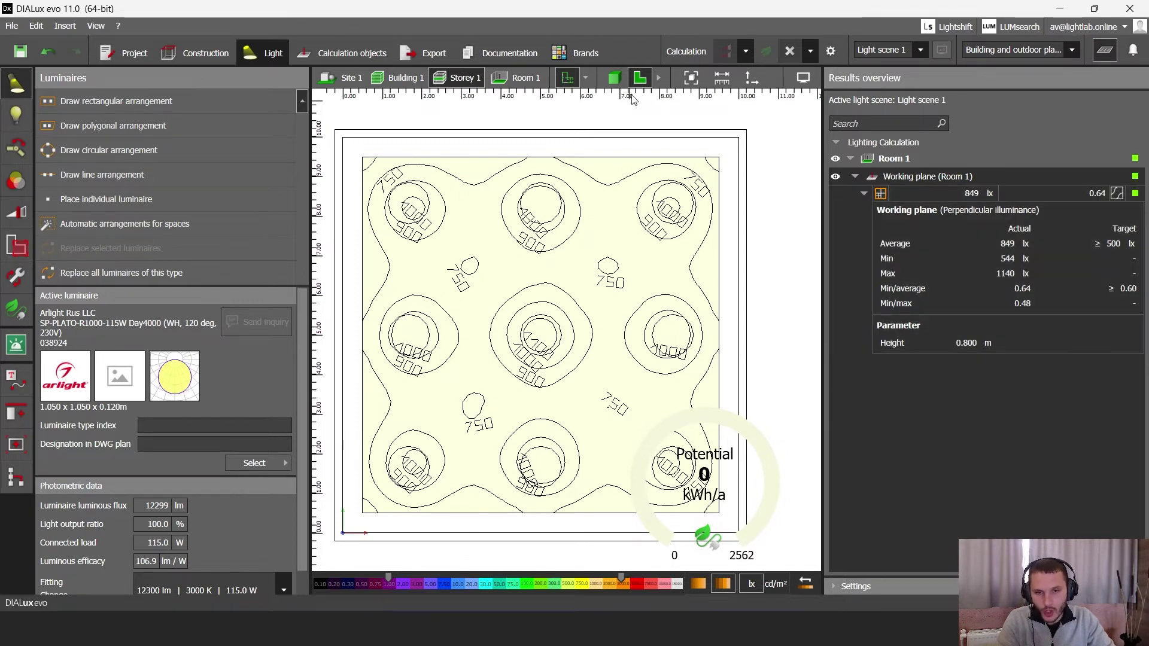
left_click(614, 77)
left_click(1105, 50)
left_click_drag(946, 167, 766, 217)
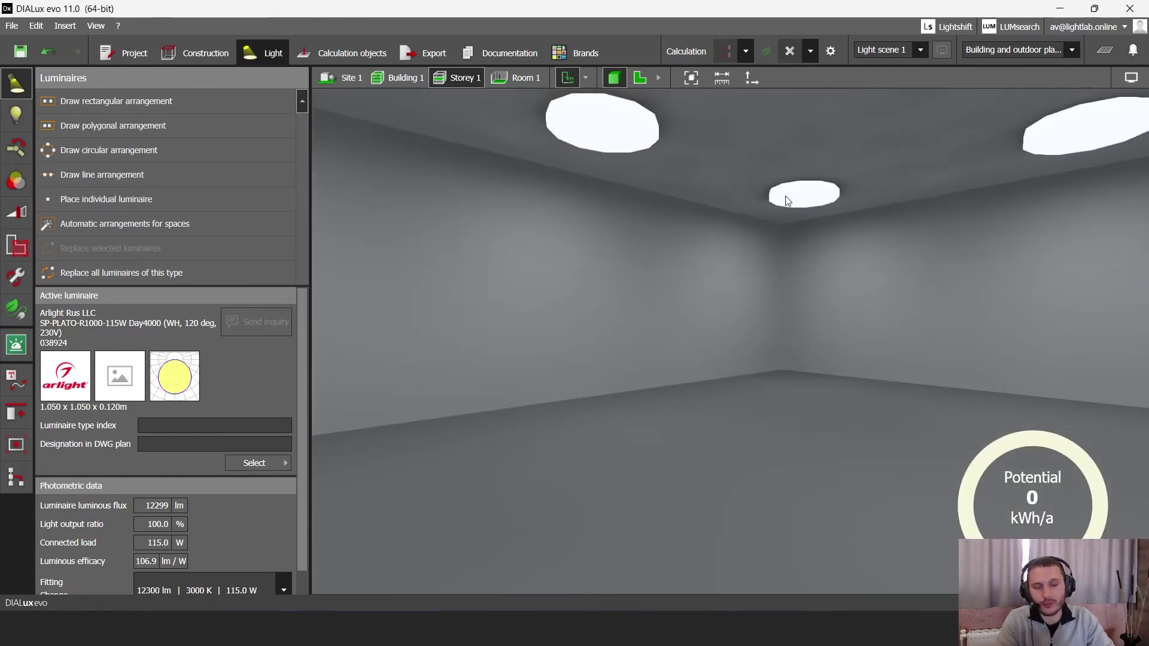
left_click_drag(734, 278, 869, 299)
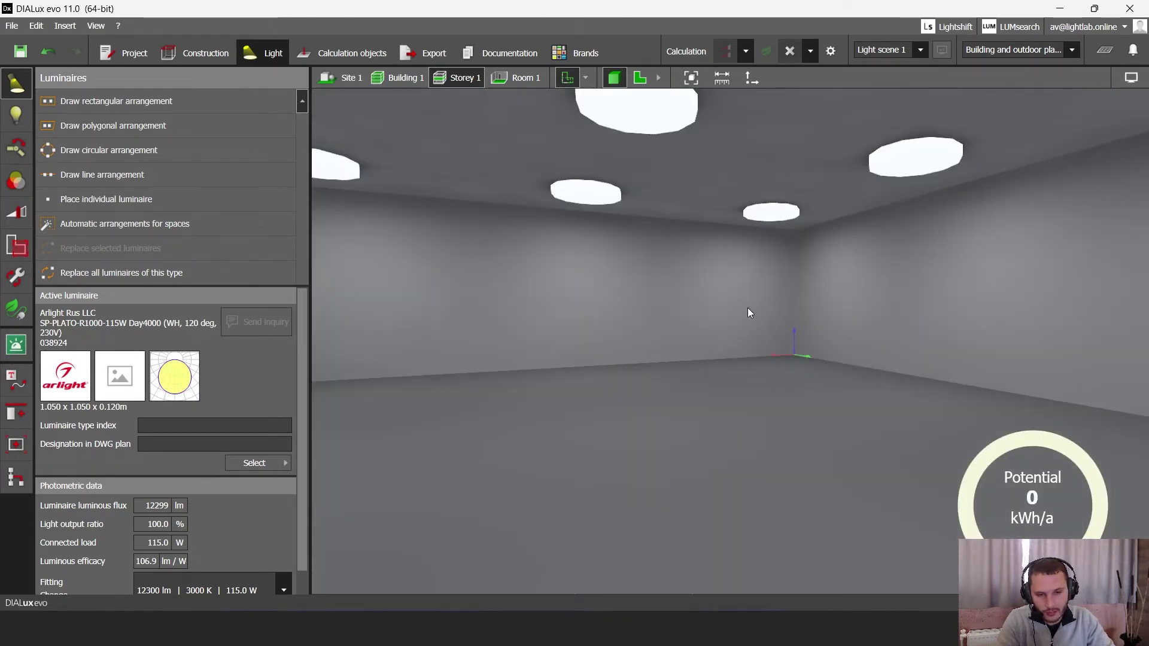
left_click_drag(747, 313, 821, 290)
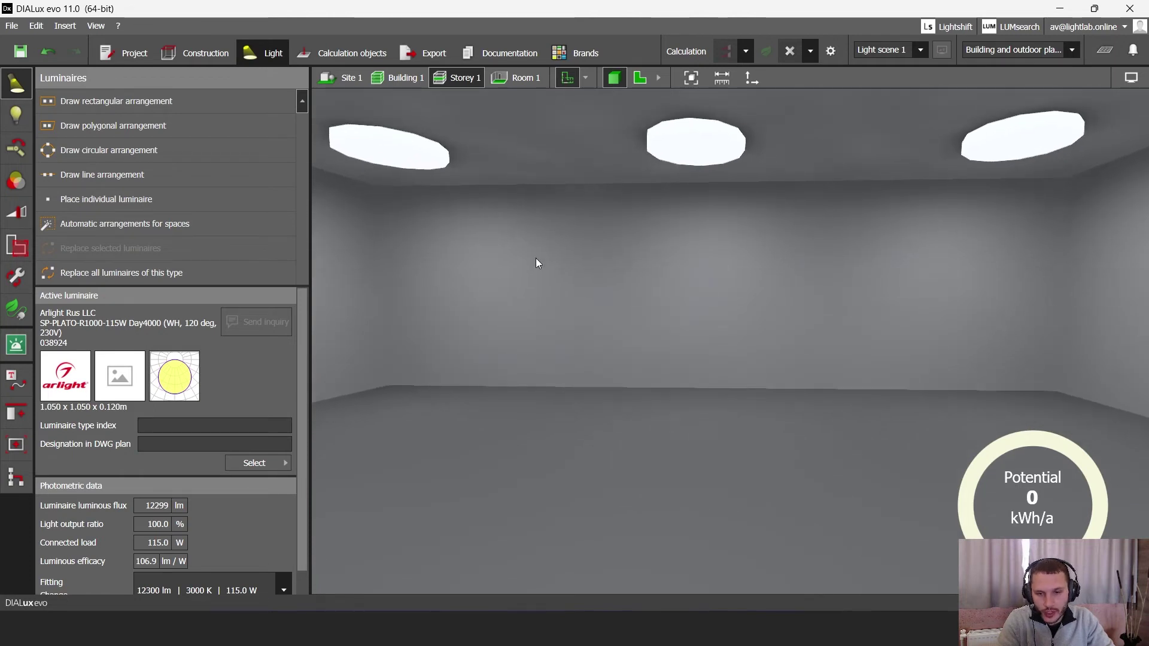
left_click_drag(996, 212, 780, 298)
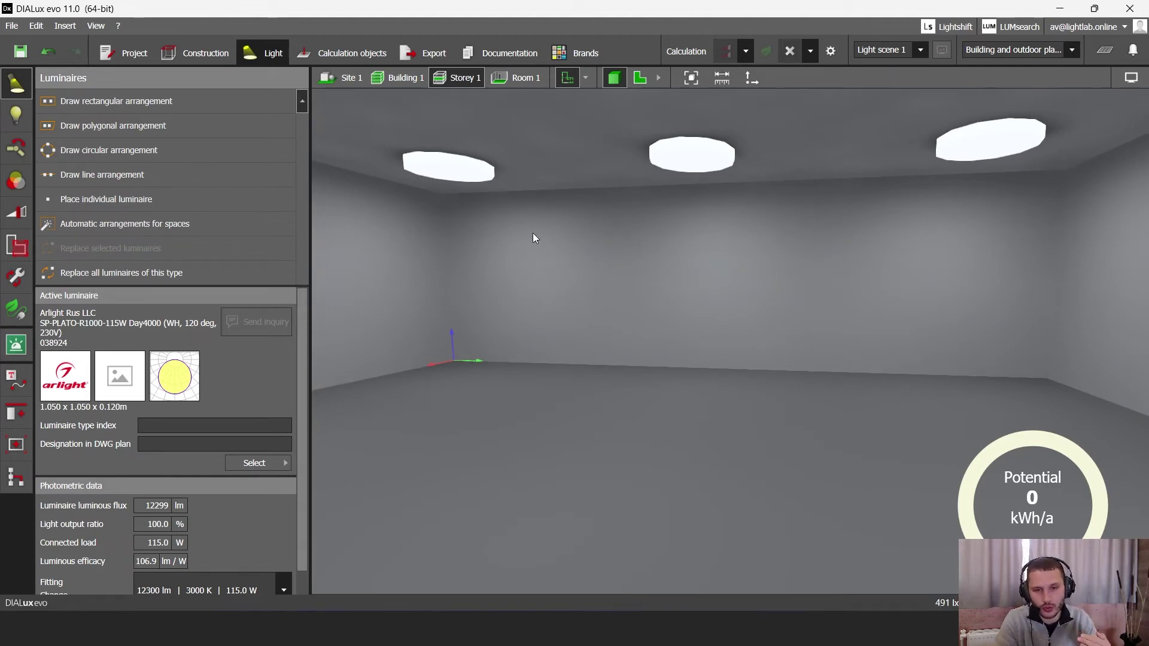
On the 2D plan, drag the grid's top row, bottom row and outer columns inward
left_click(734, 157)
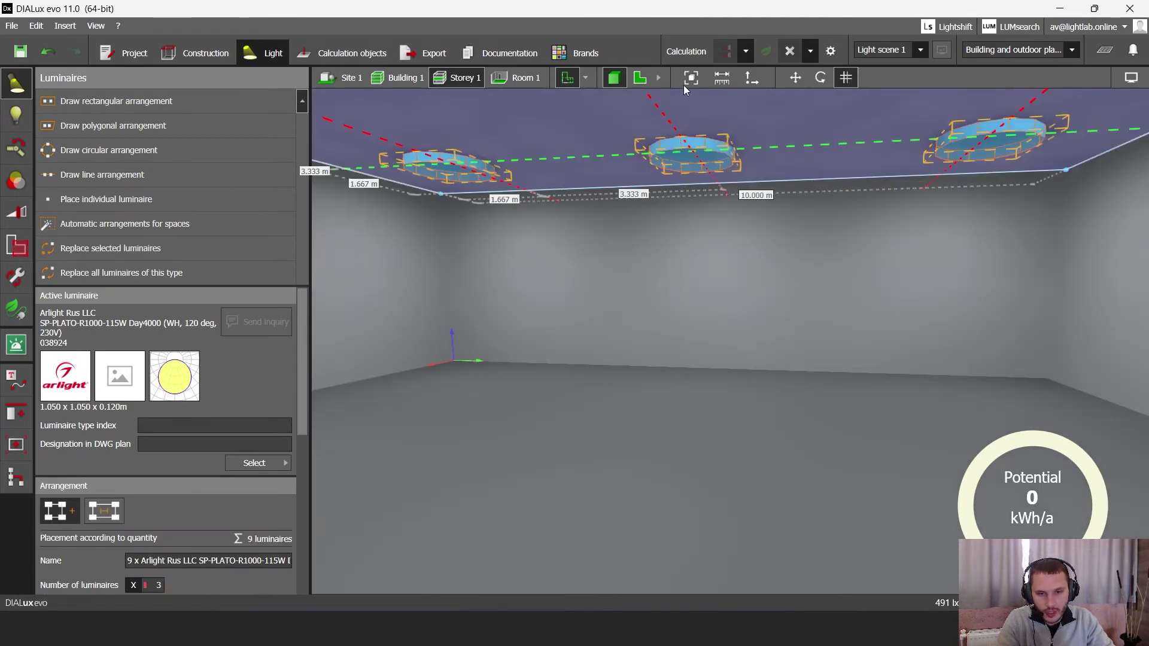
left_click(640, 78)
scroll(698, 292, "up", 4)
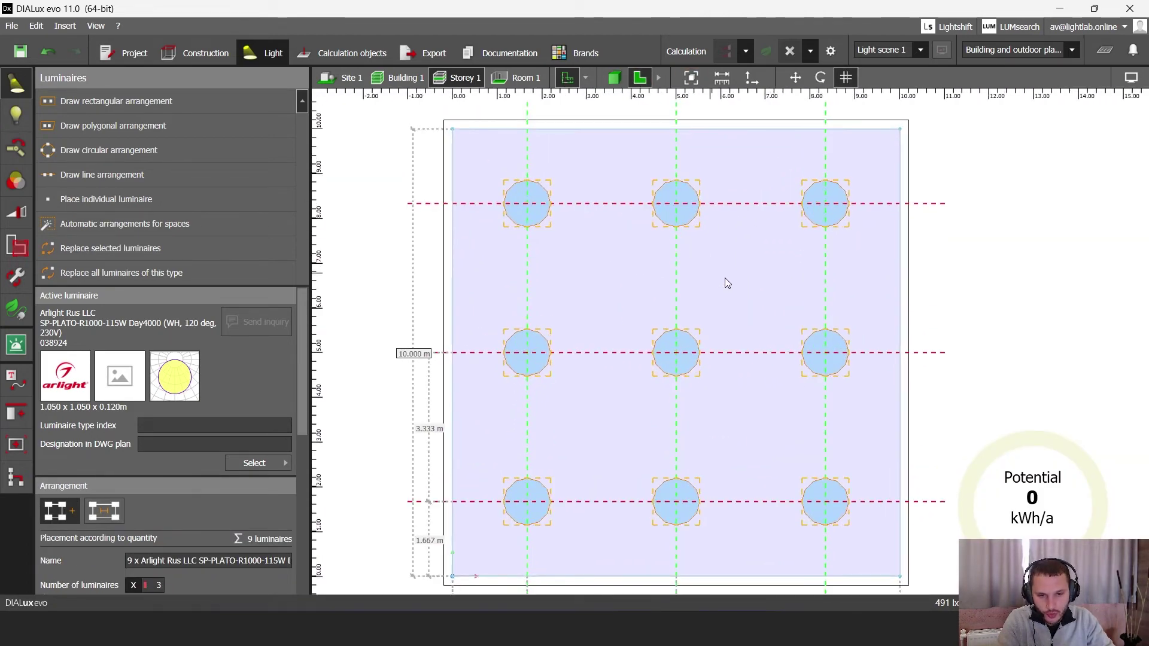
left_click_drag(725, 191, 728, 211)
left_click(542, 337)
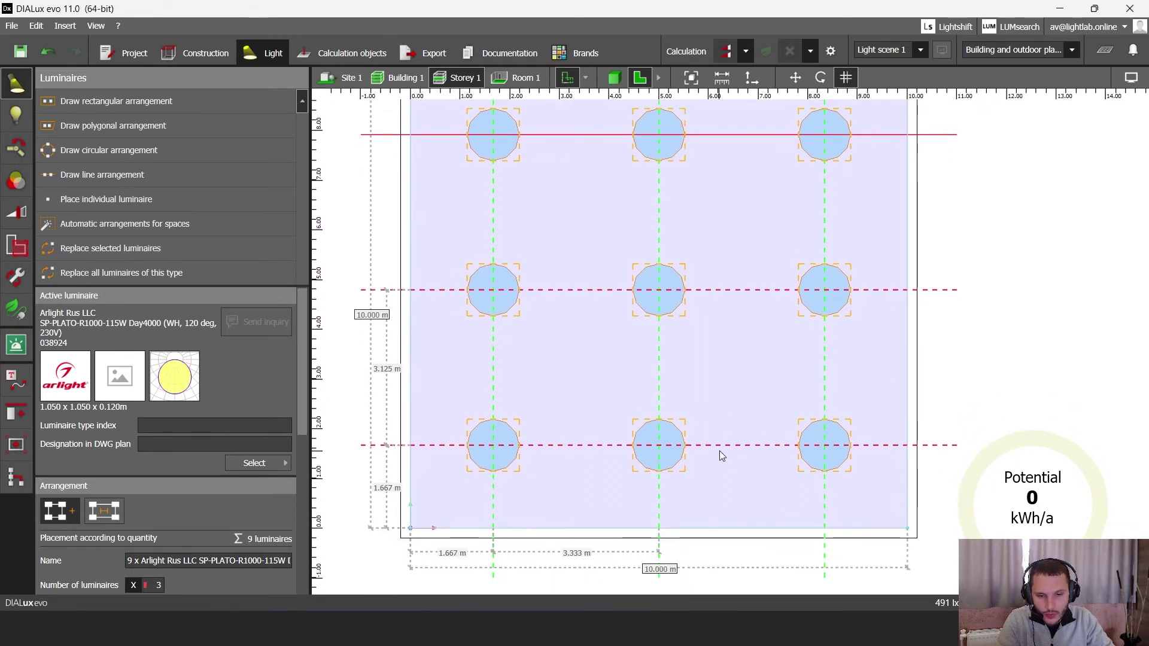
left_click_drag(724, 434, 724, 430)
mouse_move(494, 226)
left_mouse_down()
mouse_move(511, 239)
mouse_move(516, 228)
left_mouse_up()
left_click_drag(828, 208, 815, 210)
Fine-tune the left and right columns to 1.967, 3.025, 3.025 and 1.983 m spacings
scroll(604, 334, "up", 1)
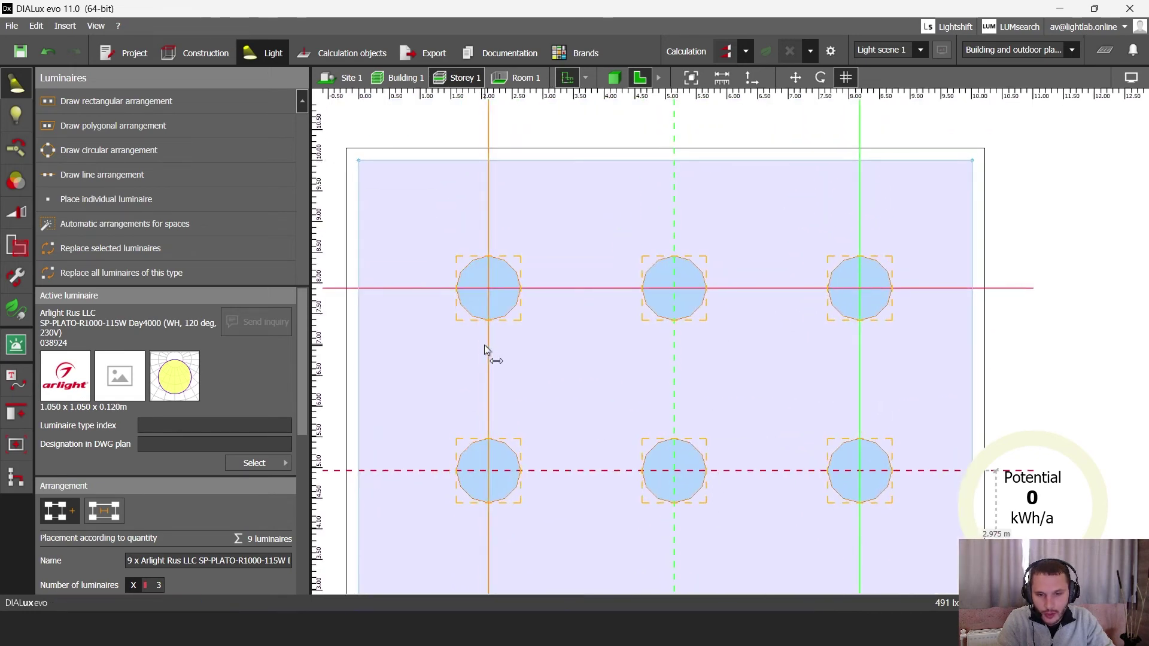
left_click_drag(484, 347, 478, 348)
scroll(482, 345, "down", 1)
middle_click_drag(487, 346, 695, 249)
scroll(695, 249, "up", 1)
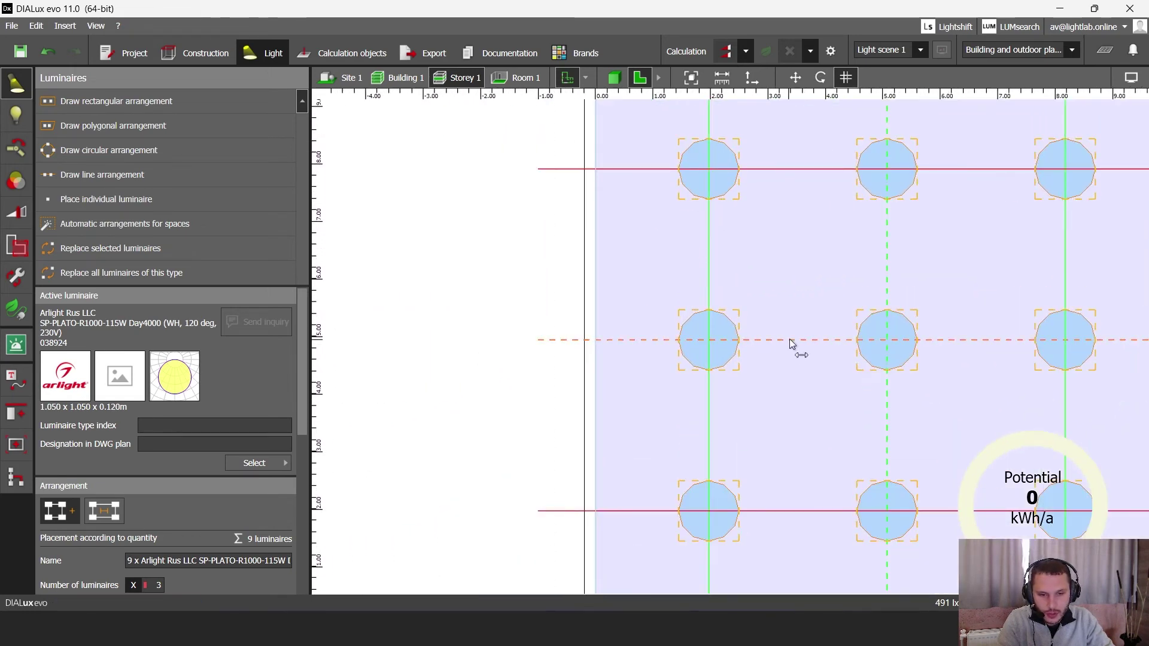
scroll(792, 340, "down", 1)
middle_click_drag(655, 359, 629, 341)
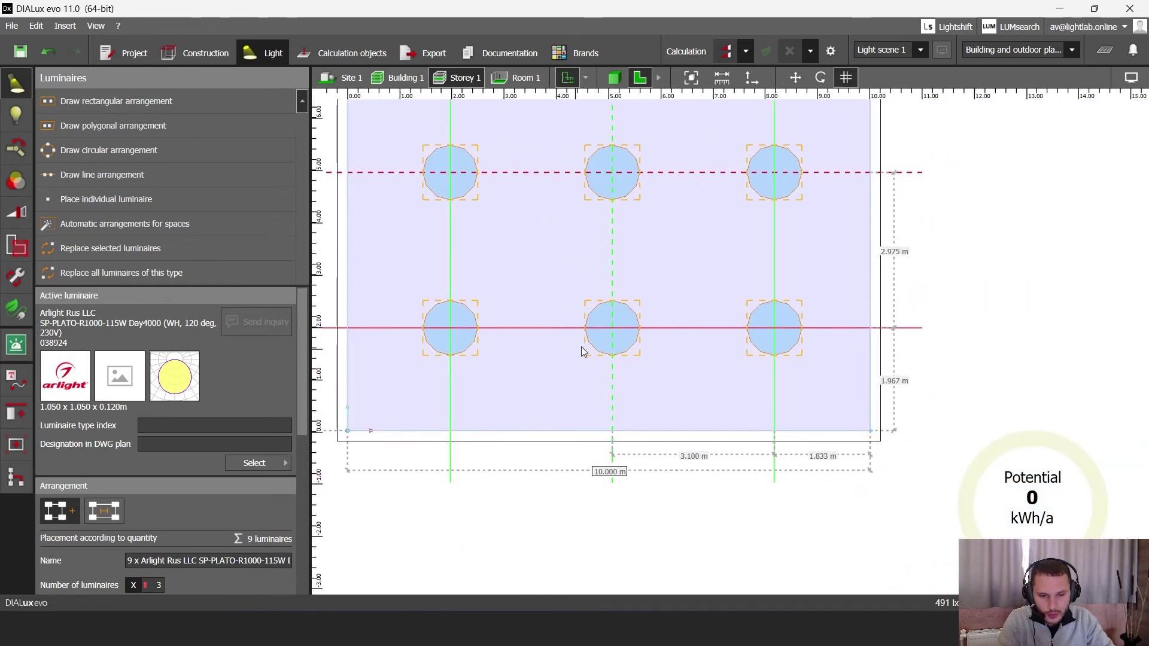
scroll(635, 326, "up", 3)
left_click_drag(810, 243, 799, 247)
scroll(714, 464, "up", 1)
scroll(696, 460, "down", 2)
scroll(733, 267, "up", 1)
scroll(727, 143, "up", 1)
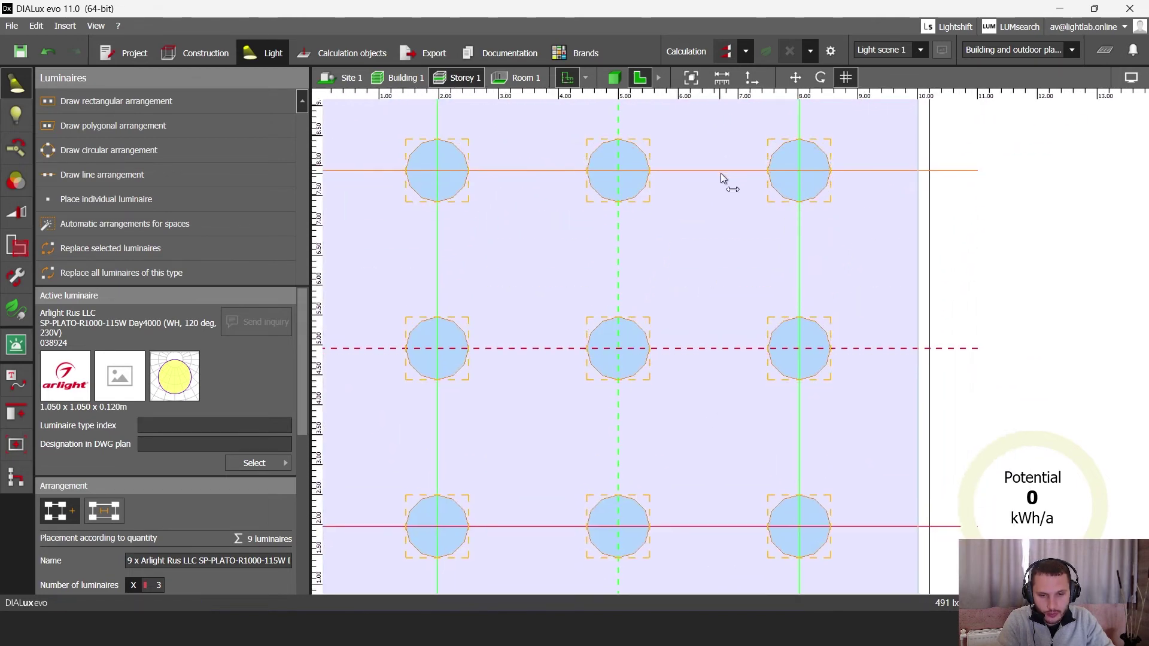
scroll(721, 174, "down", 1)
scroll(701, 418, "down", 2)
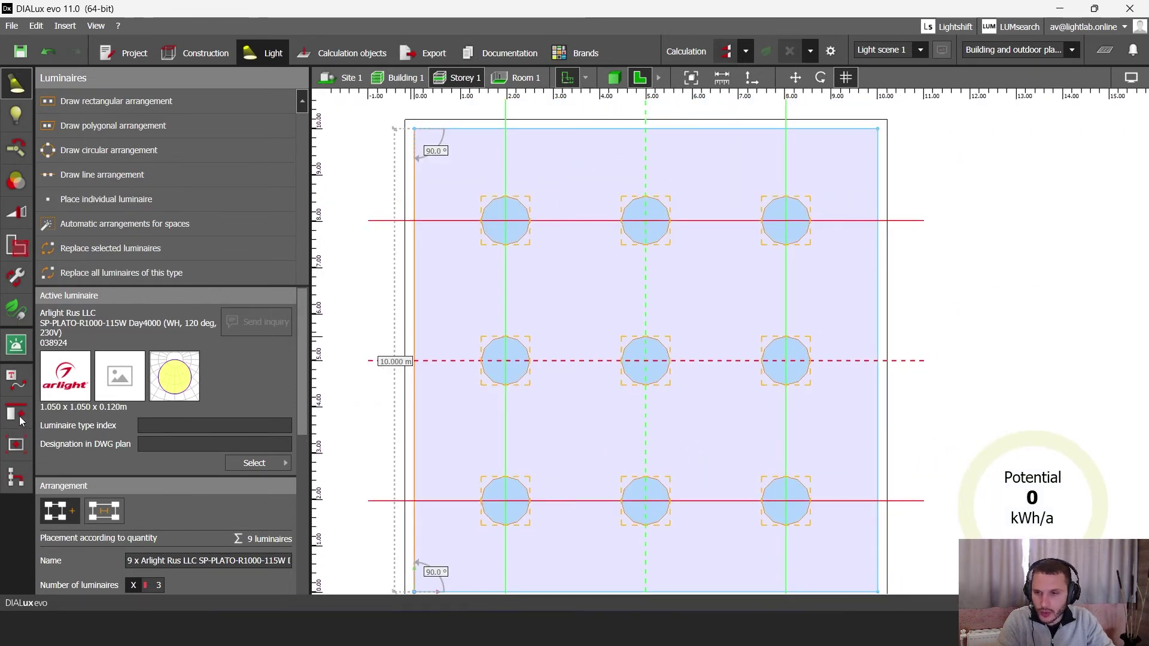
Recalculate the lighting for the tightened nine-luminaire grid from Copy and arrange
left_click(19, 416)
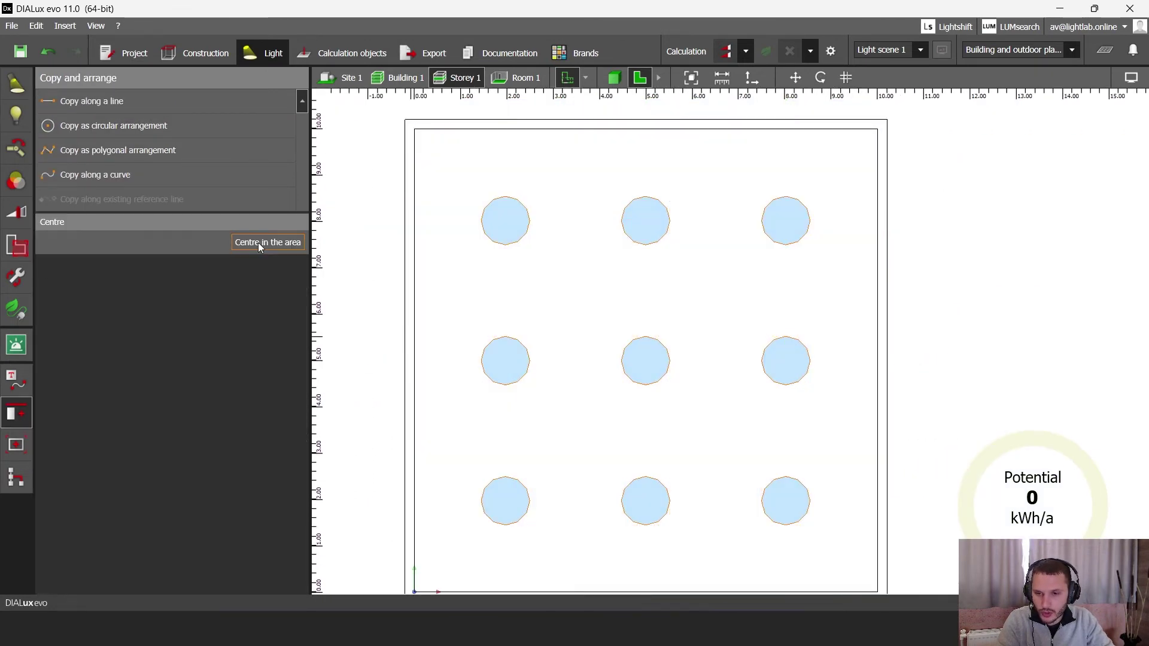
middle_click_drag(600, 250, 595, 247)
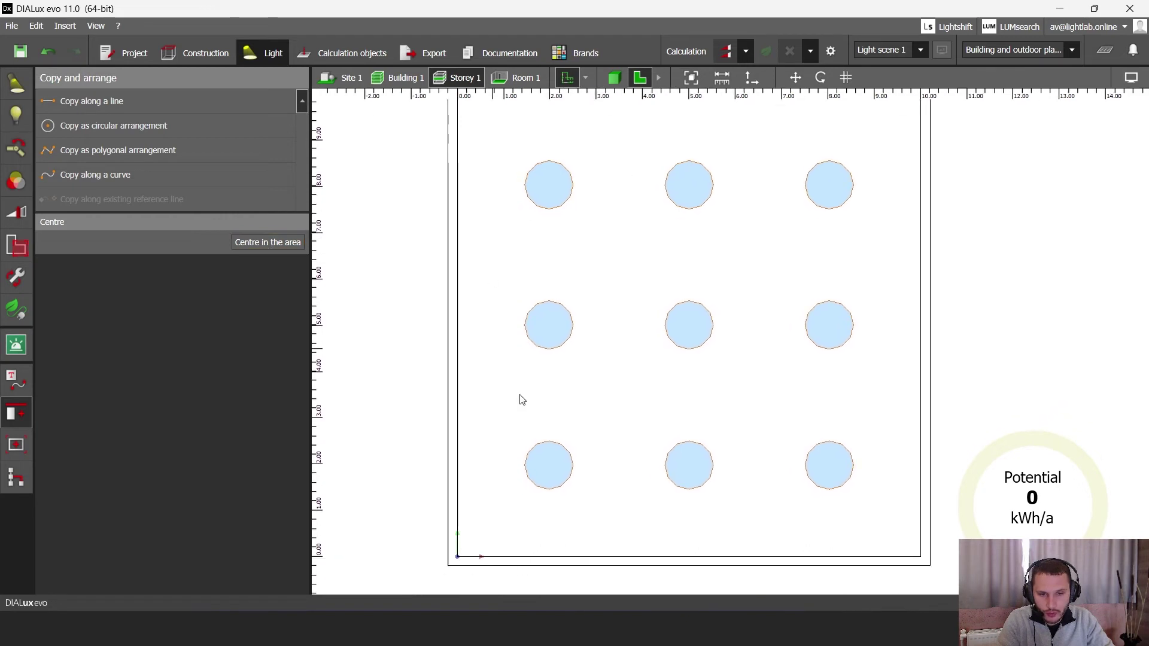
scroll(654, 329, "down", 3)
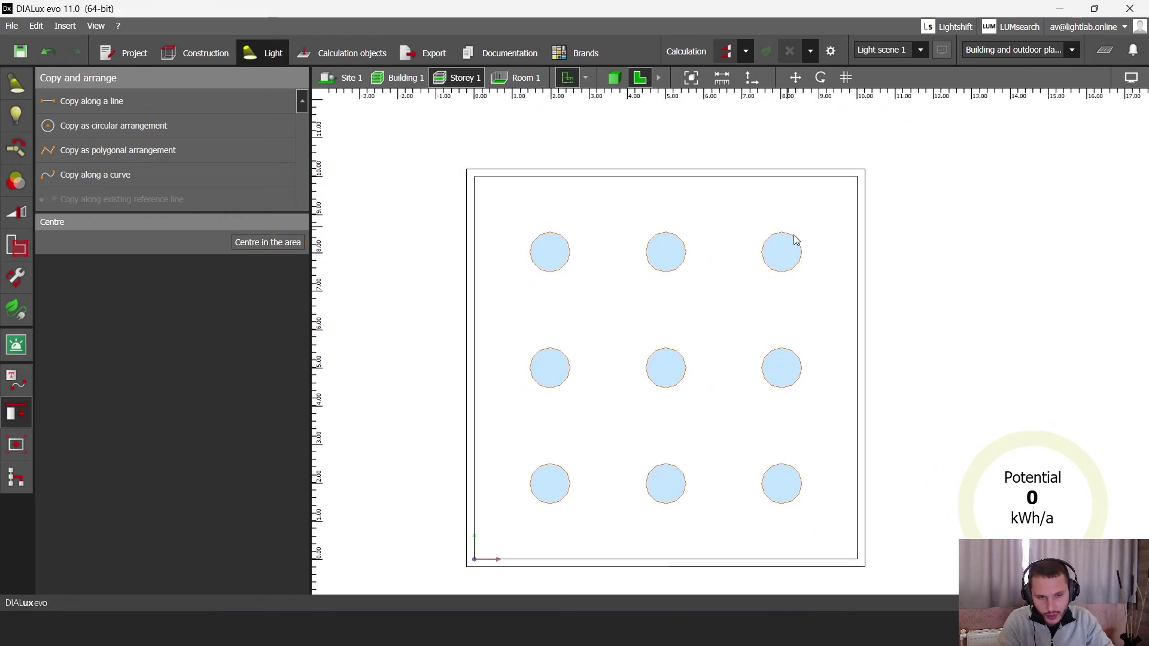
middle_click_drag(608, 377, 630, 374)
left_click(721, 56)
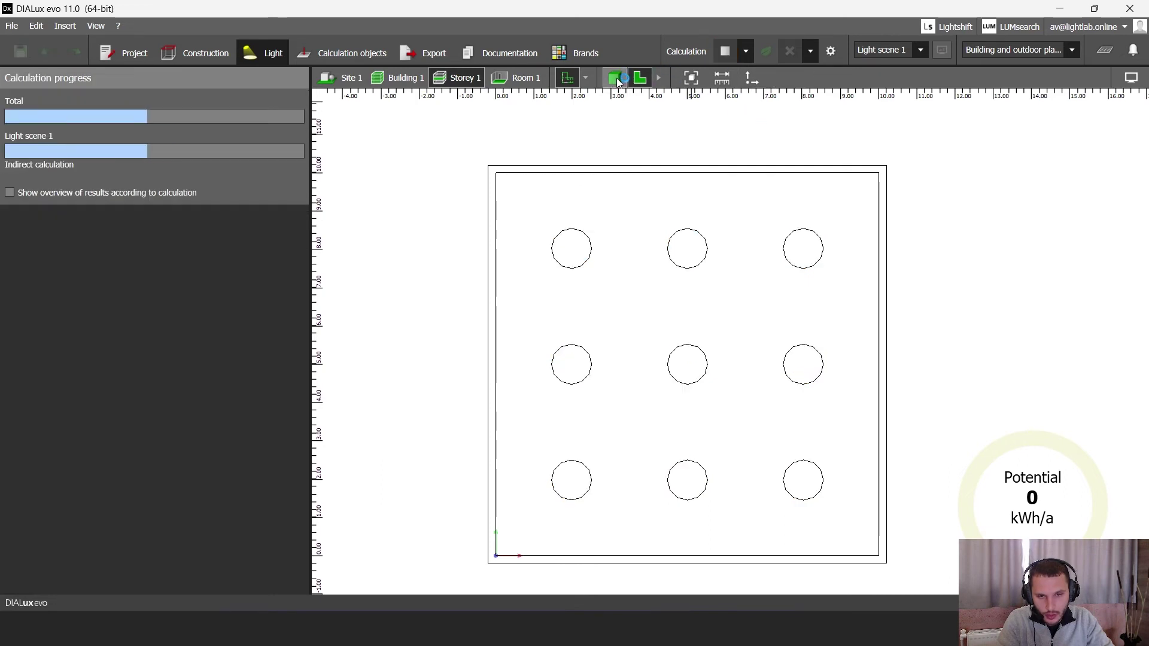
Orbit the office in 3D to inspect the lit ceiling luminaires
left_click(615, 77)
left_click_drag(704, 207, 682, 246)
left_click_drag(621, 269, 667, 254)
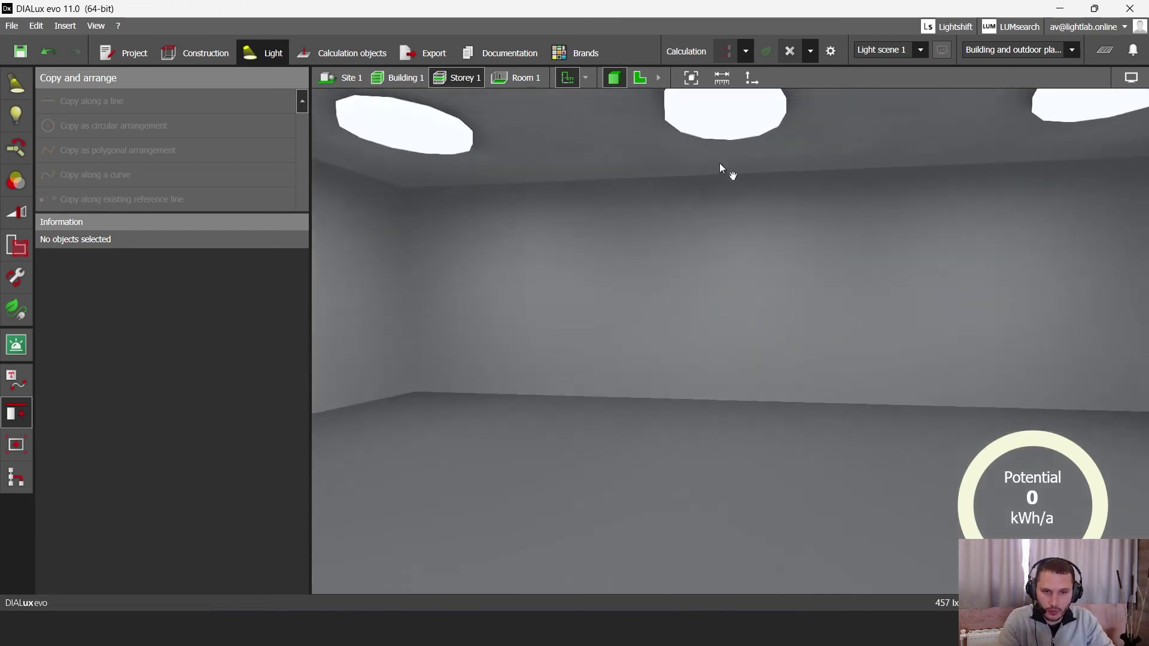
left_click_drag(719, 177, 676, 161)
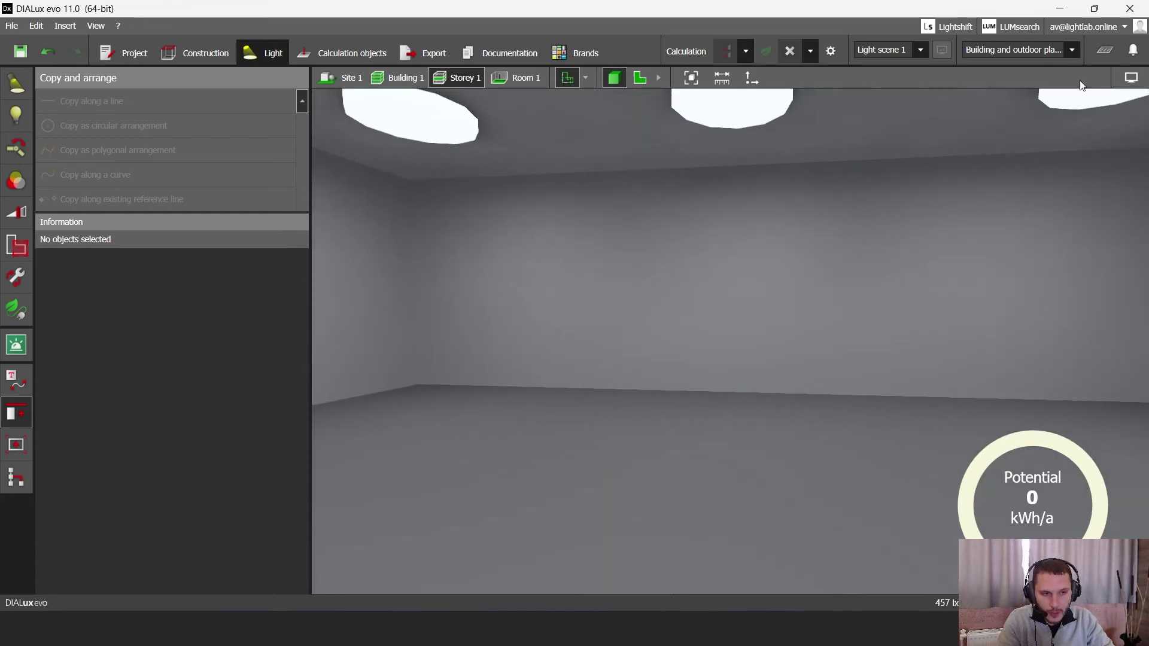
left_click(1107, 51)
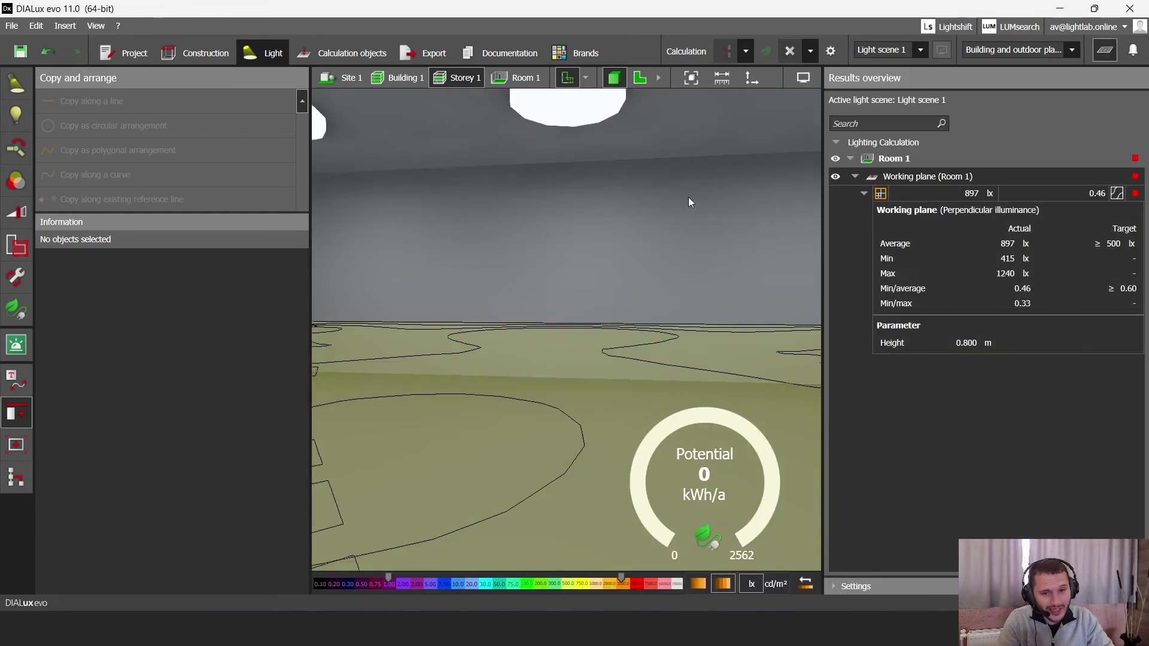
left_click(640, 77)
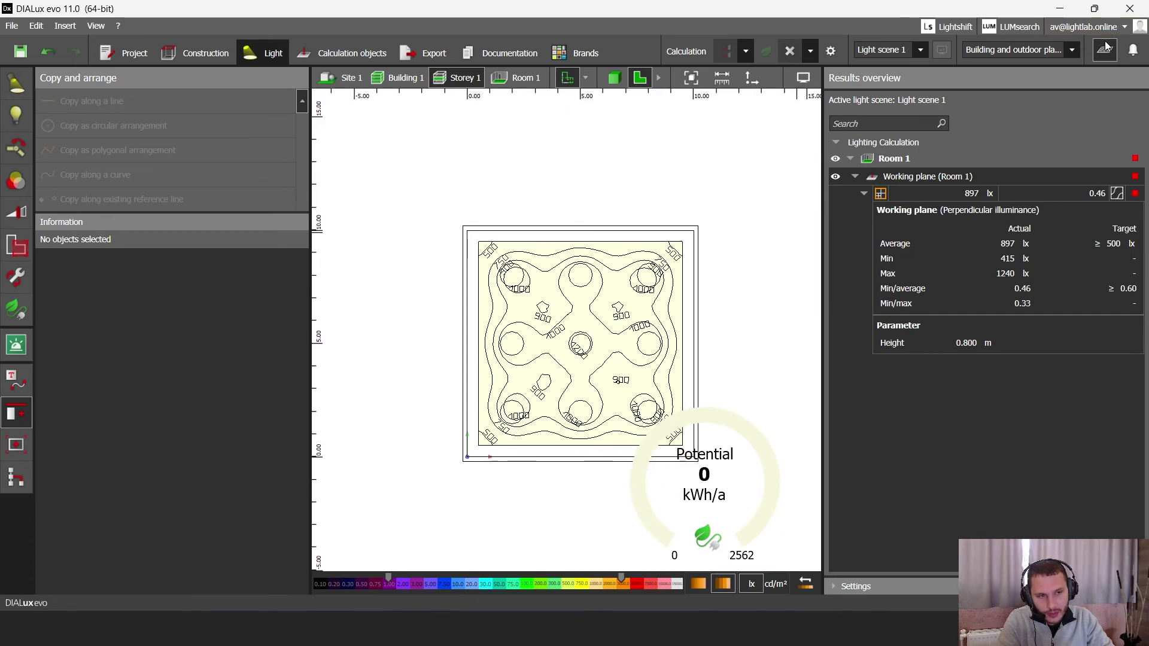
left_click(1106, 48)
left_click(614, 77)
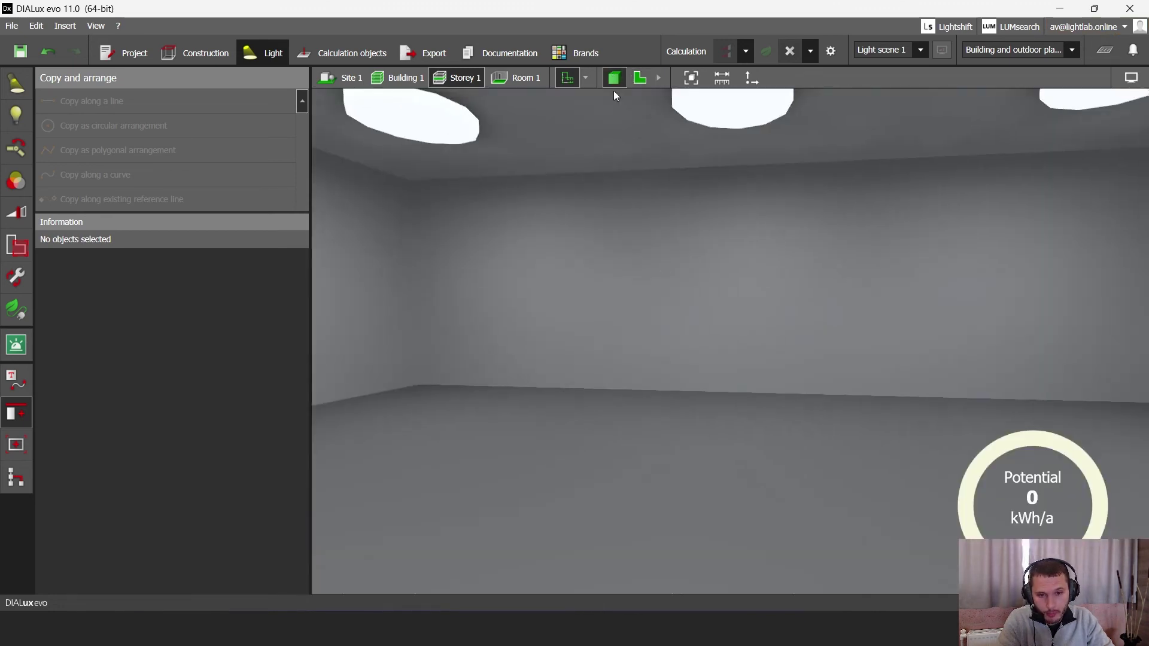
right_click_drag(624, 124, 653, 281)
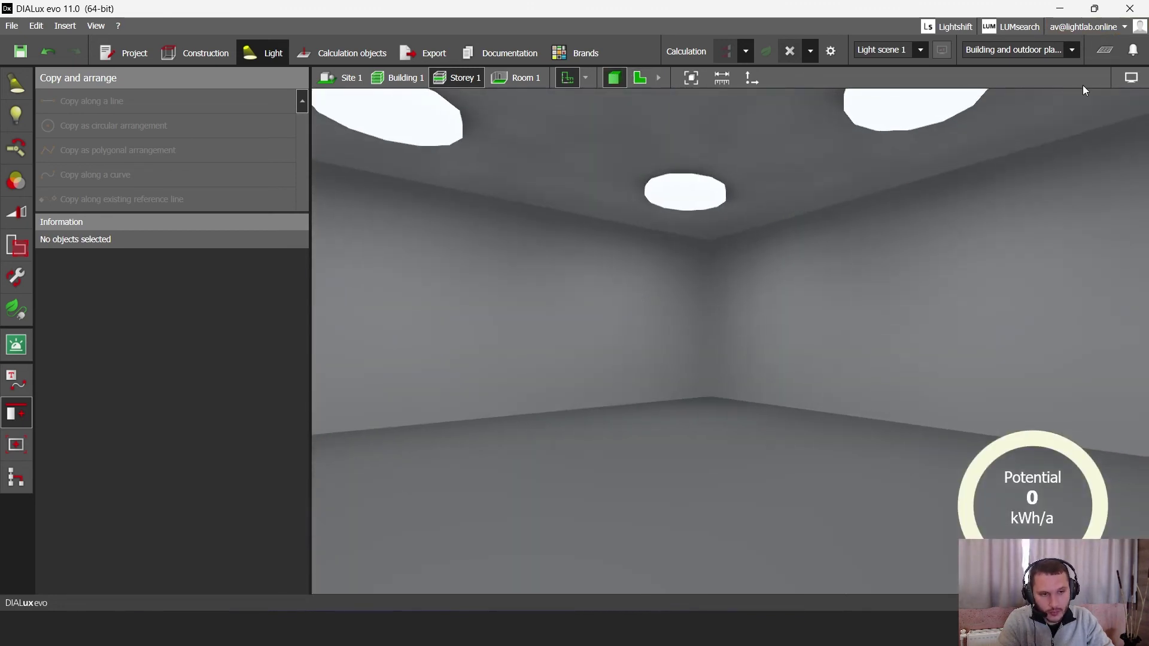
left_click(1116, 50)
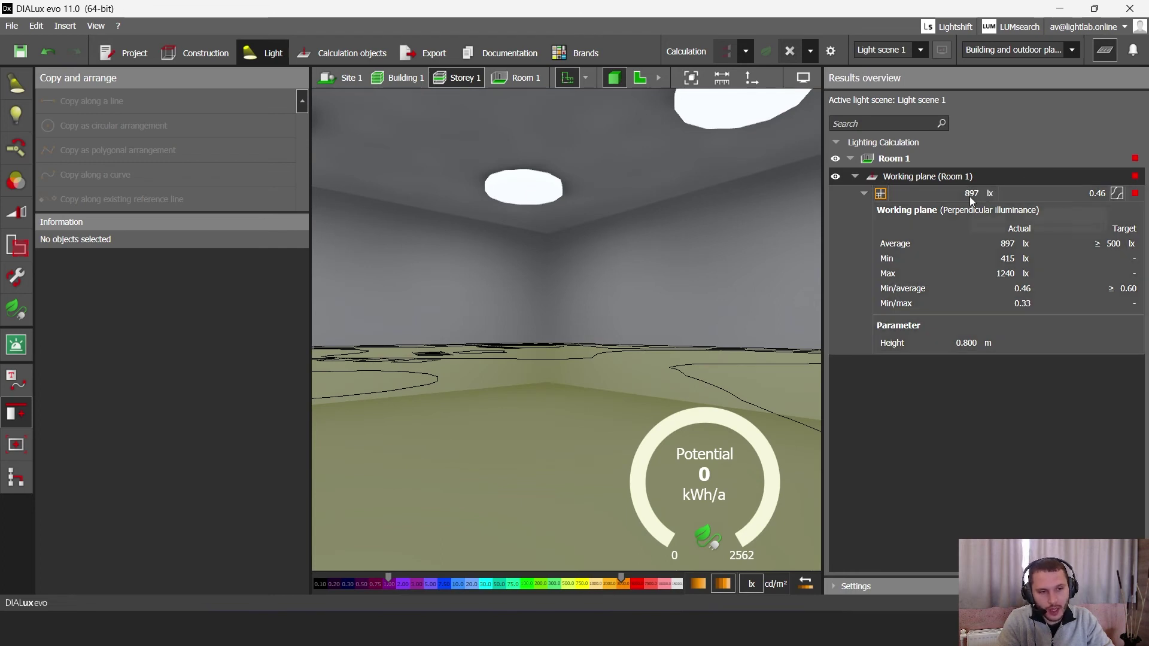
right_click_drag(605, 196, 688, 225)
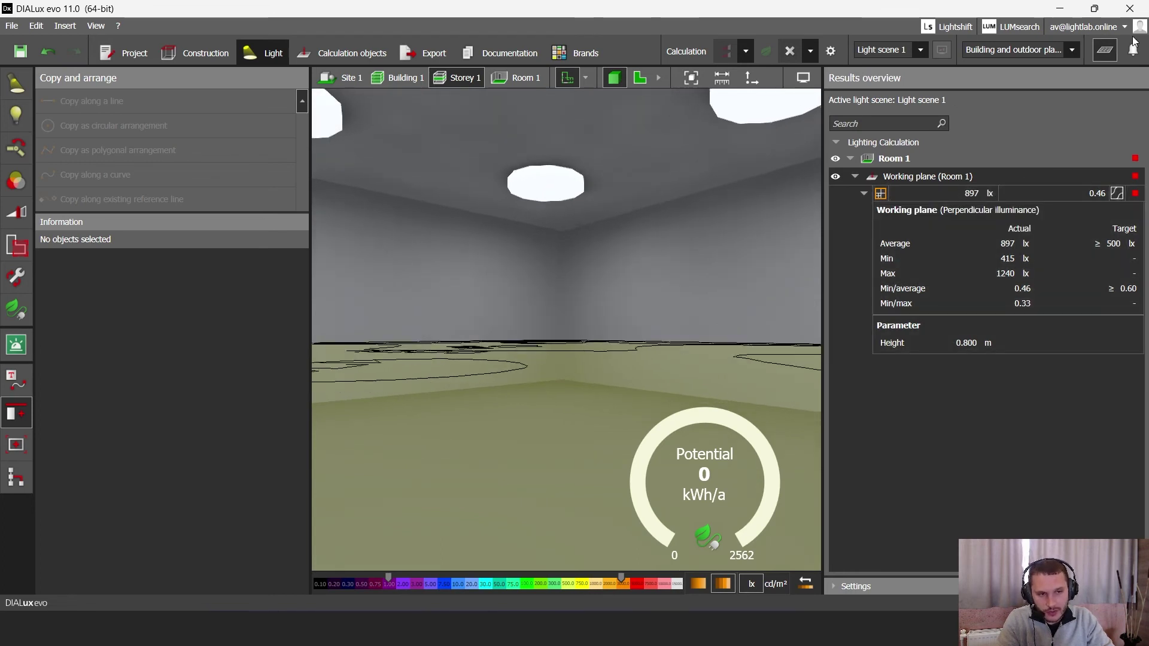
left_click(1106, 51)
right_click_drag(905, 150, 698, 196)
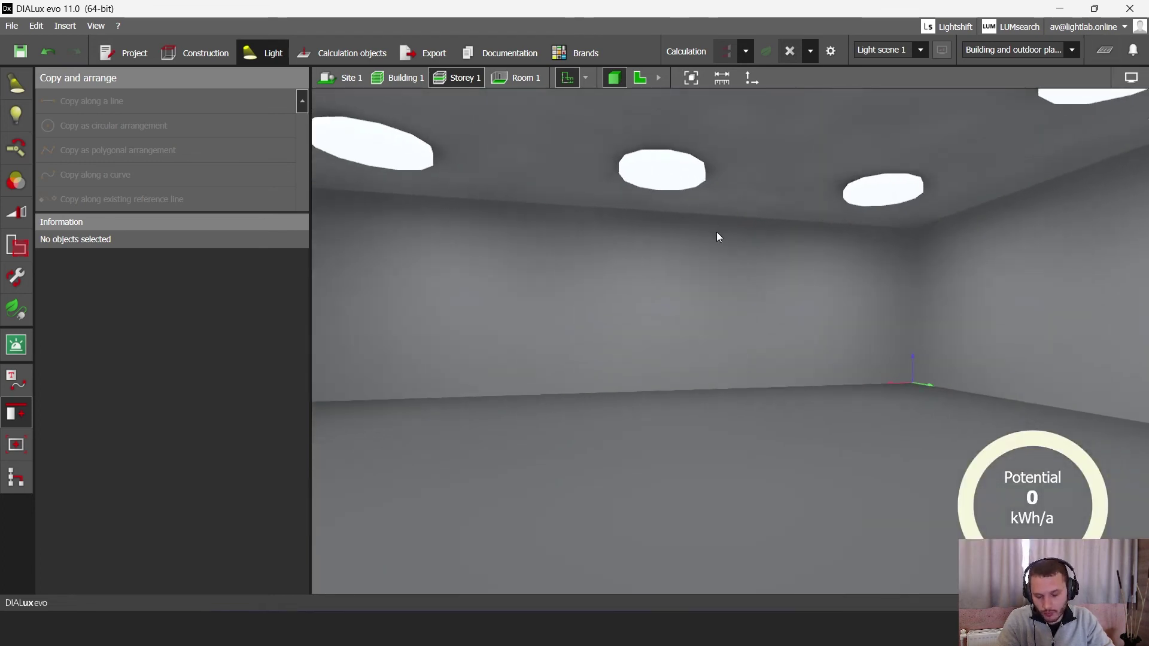
right_click_drag(709, 238, 800, 270)
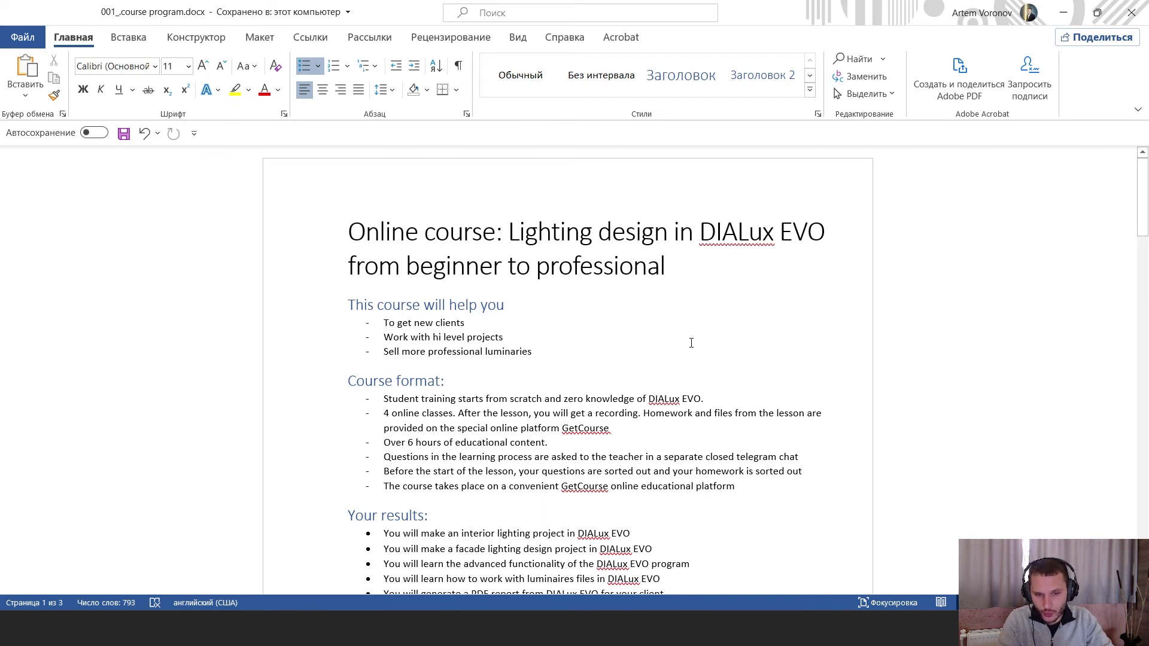
left_click_drag(340, 234, 737, 488)
left_click(627, 361)
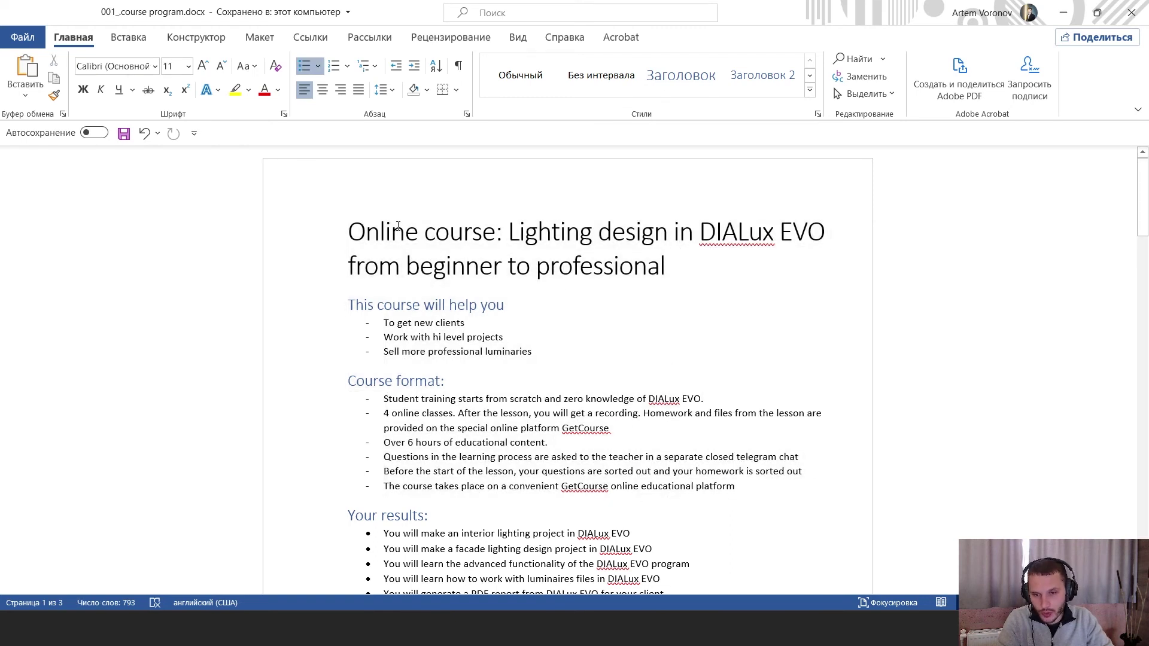
left_click_drag(385, 252, 742, 488)
left_click(907, 381)
scroll(907, 319, "down", 2)
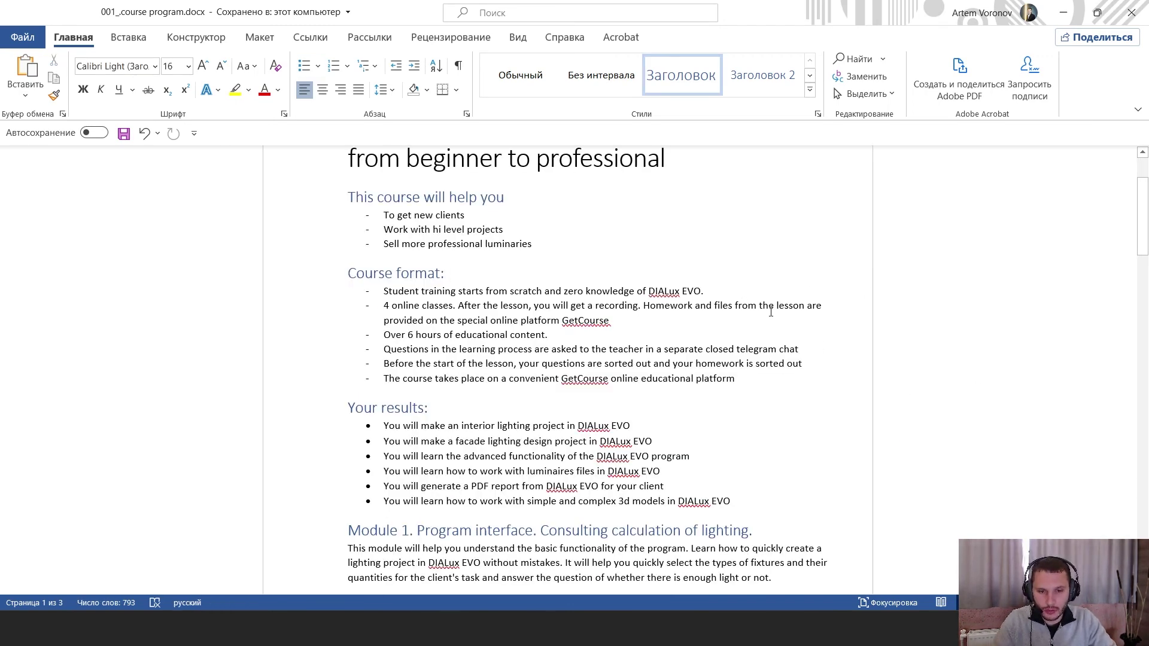
scroll(791, 315, "up", 2)
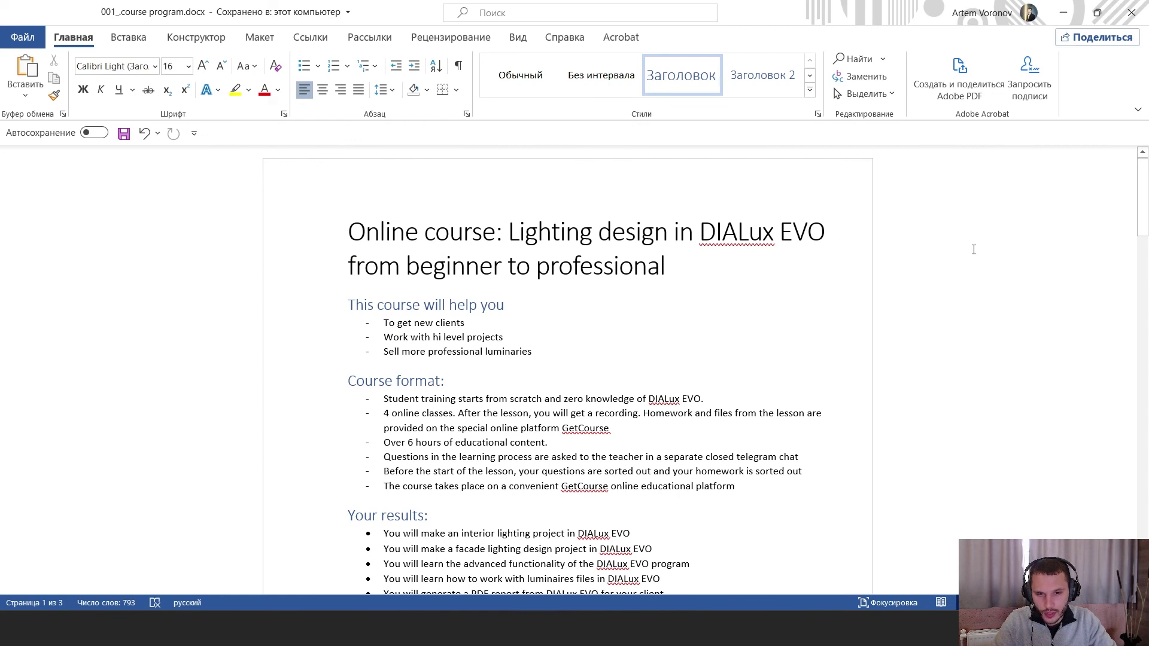
scroll(827, 436, "down", 4)
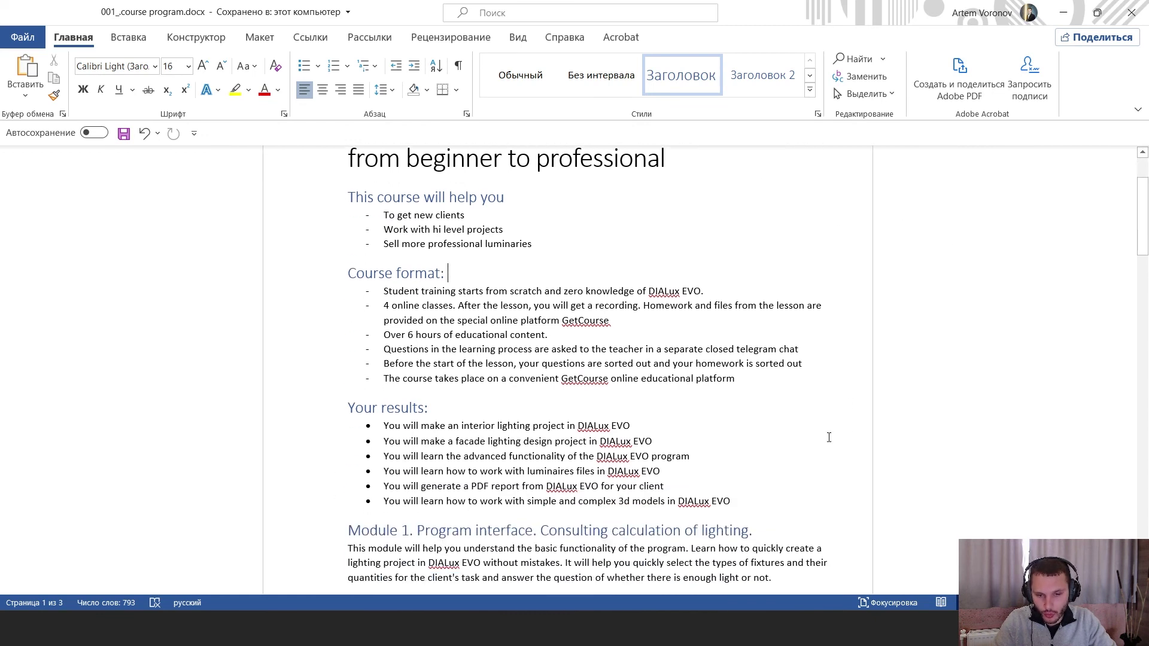
left_click(739, 479)
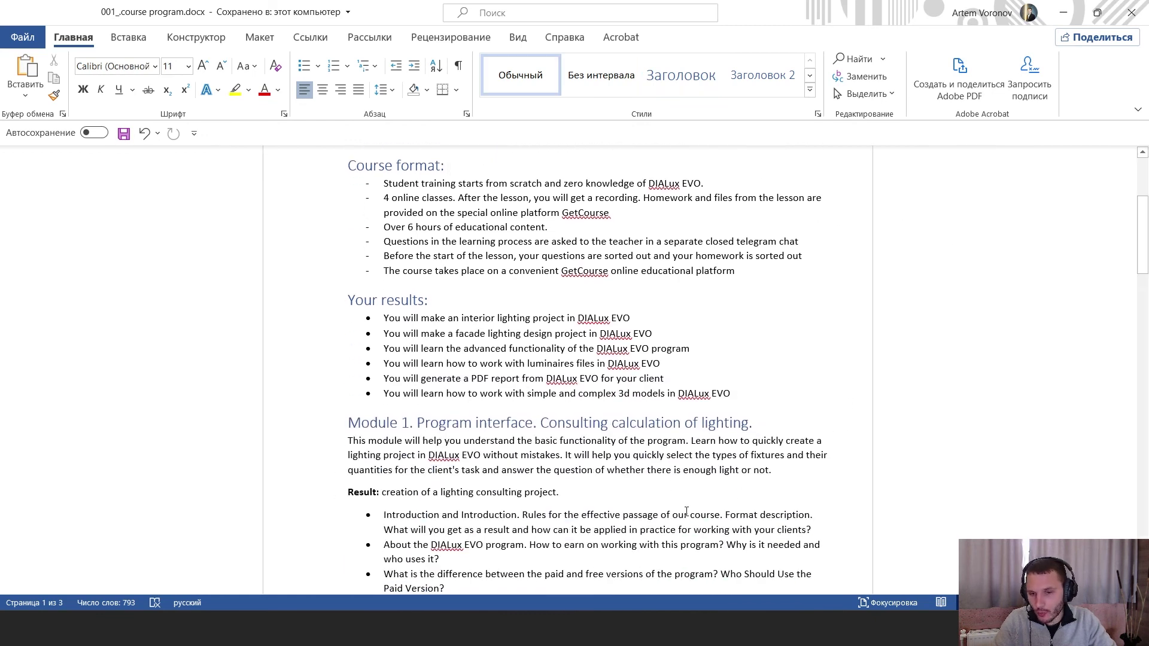
scroll(630, 448, "down", 1)
scroll(584, 481, "up", 3)
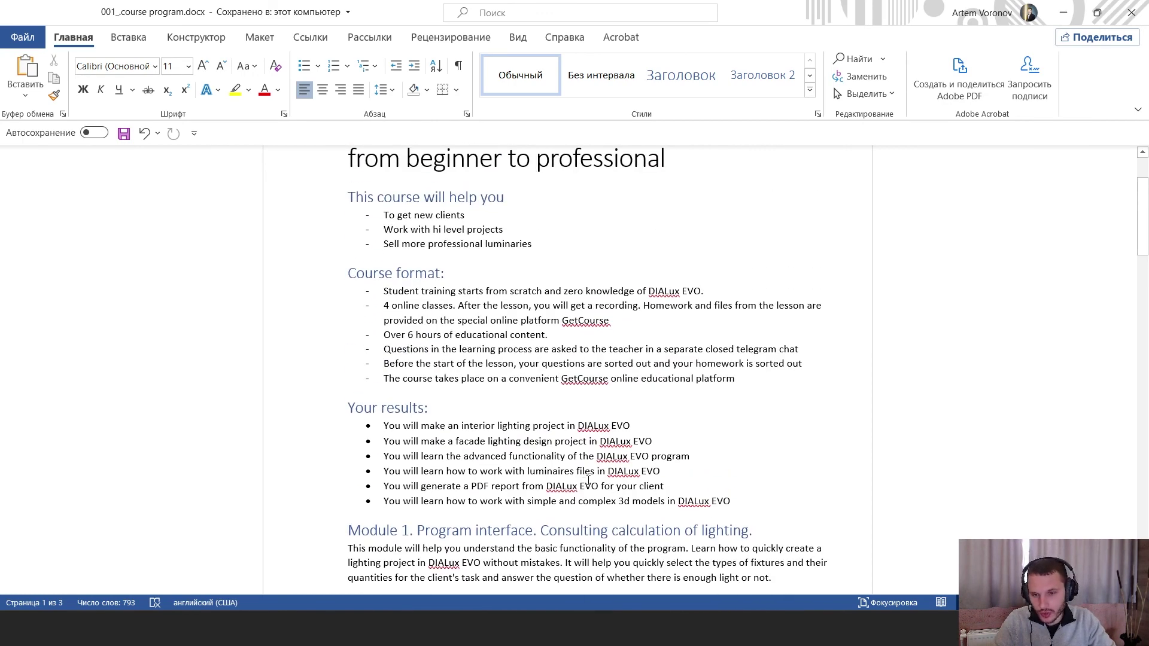
scroll(589, 481, "down", 1)
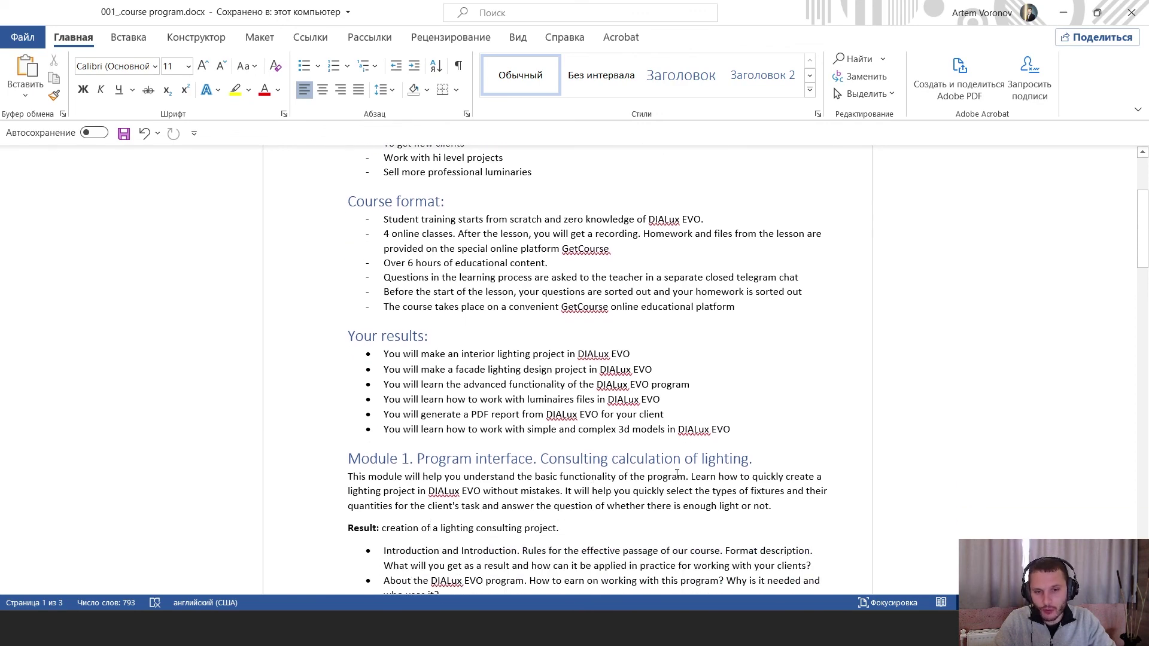
scroll(650, 473, "down", 1)
scroll(627, 477, "up", 3)
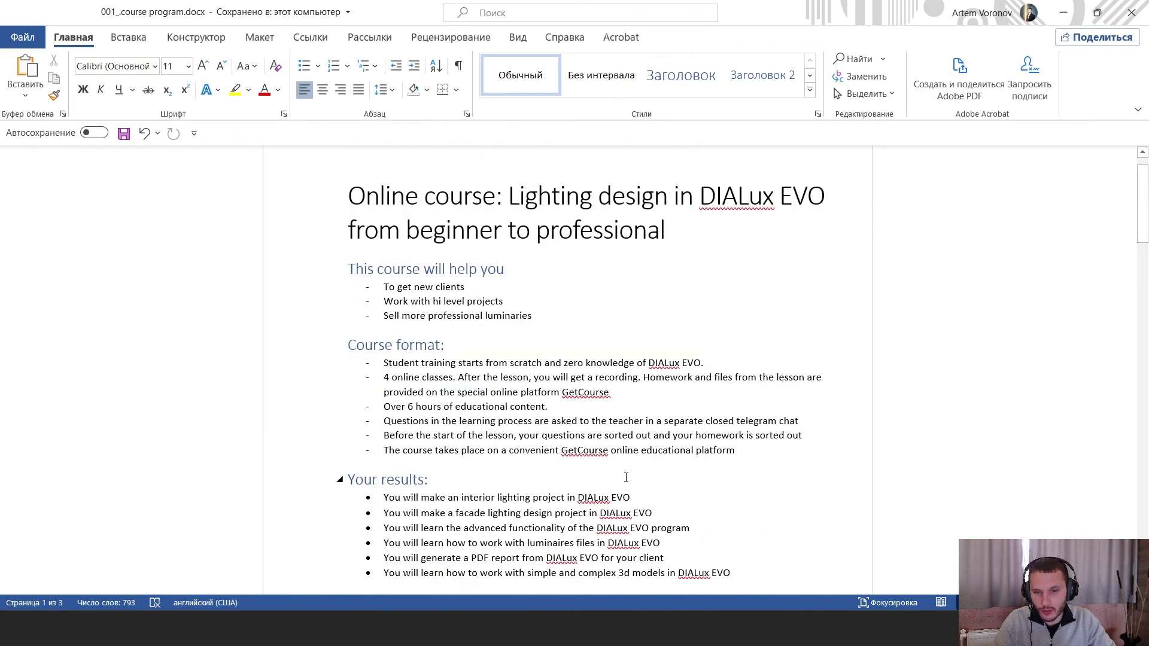
scroll(626, 477, "down", 2)
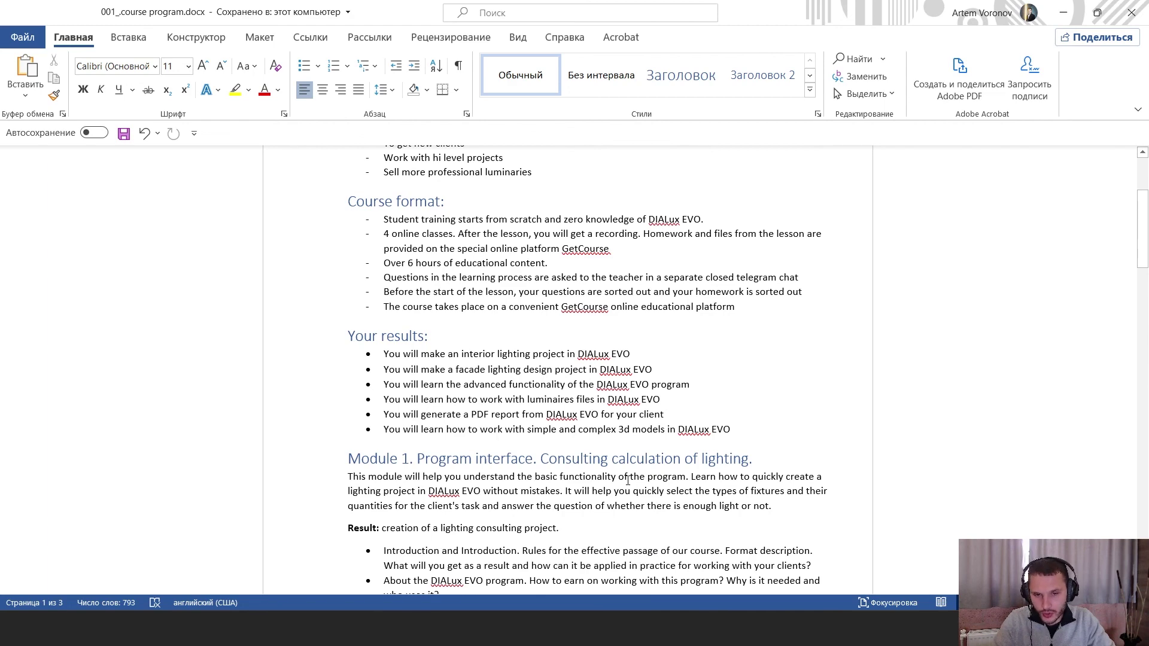
scroll(638, 488, "up", 3)
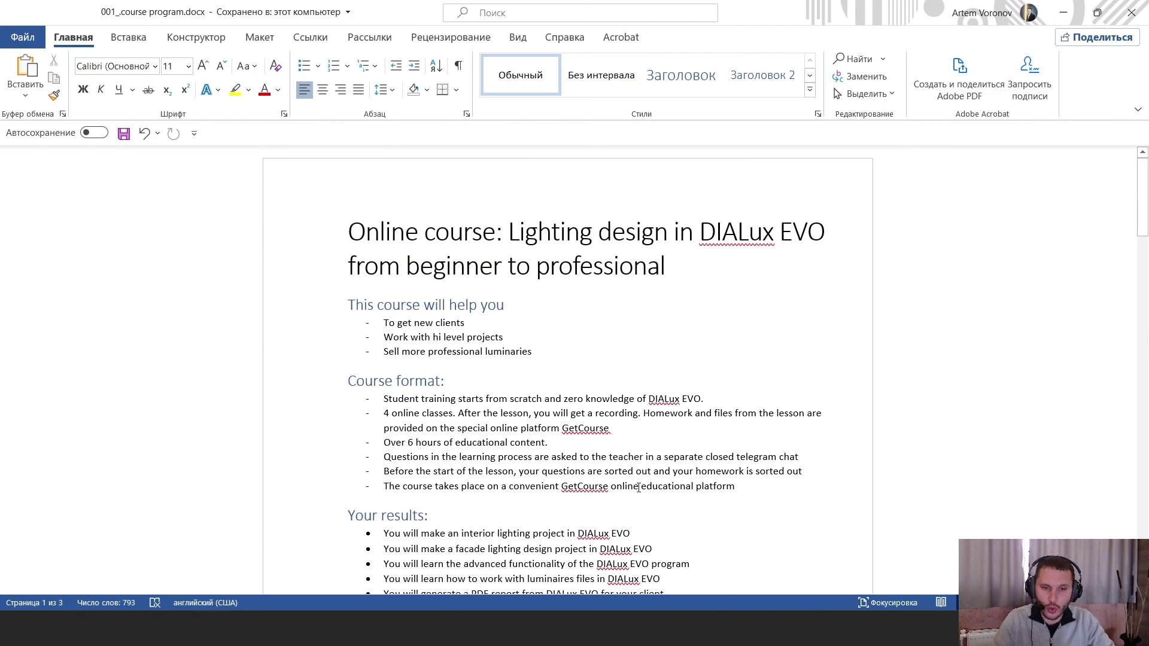